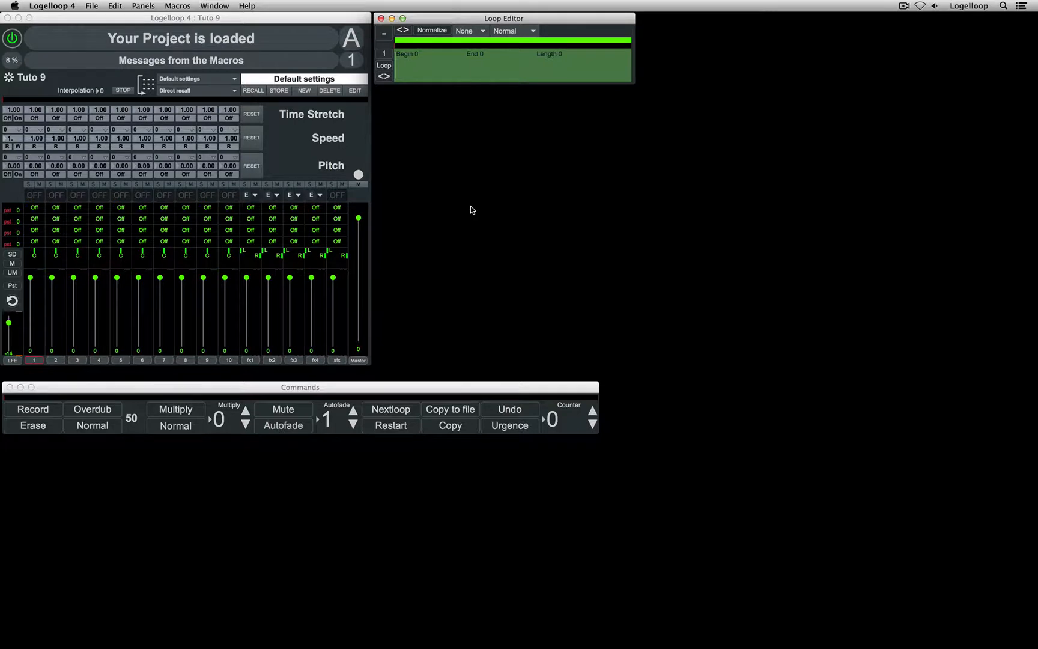
- Set the insert rank count of tracks 1 to 10 to 3, activate slots on tracks 1, 2, 4, 6 and Aux 1 to 4, and save
{"action": "left_click", "coordinate": [9, 77]}
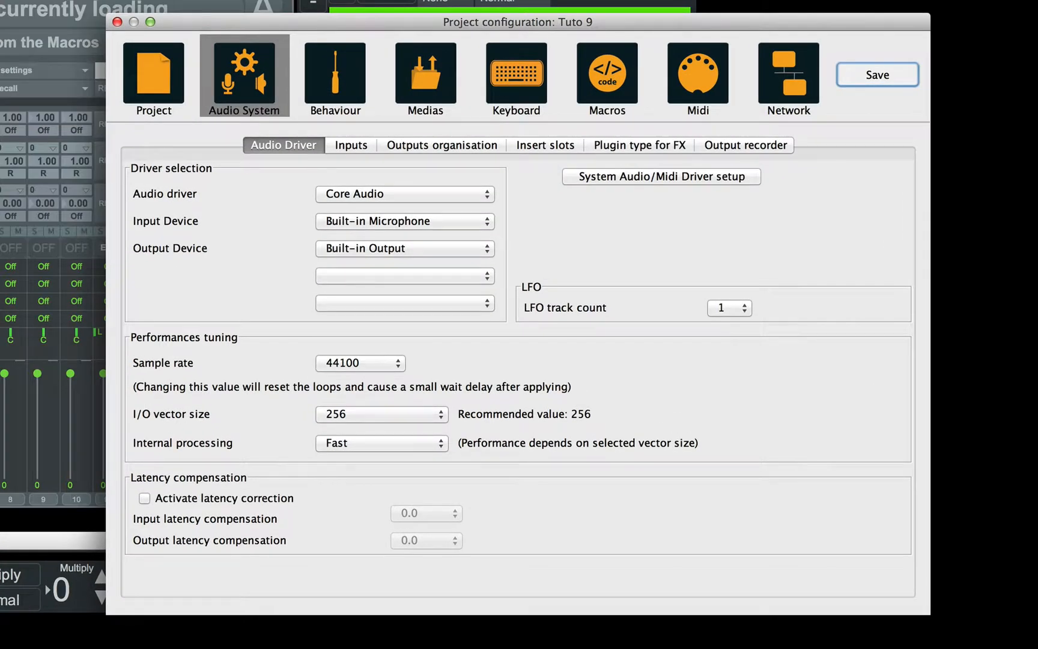
{"action": "left_click", "coordinate": [528, 145]}
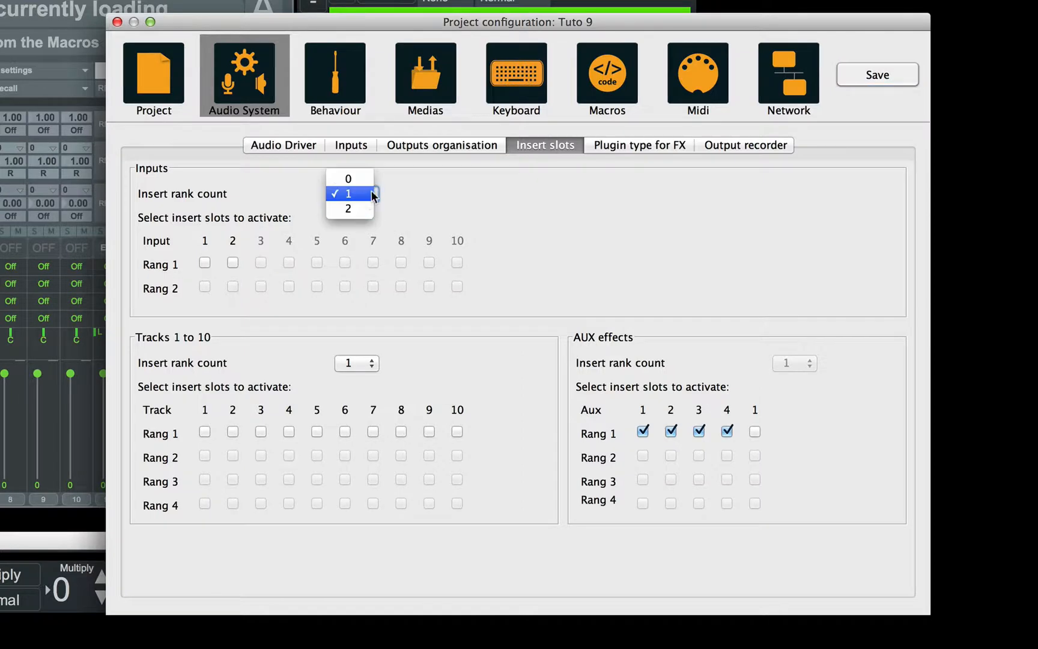
{"action": "left_click", "coordinate": [372, 193]}
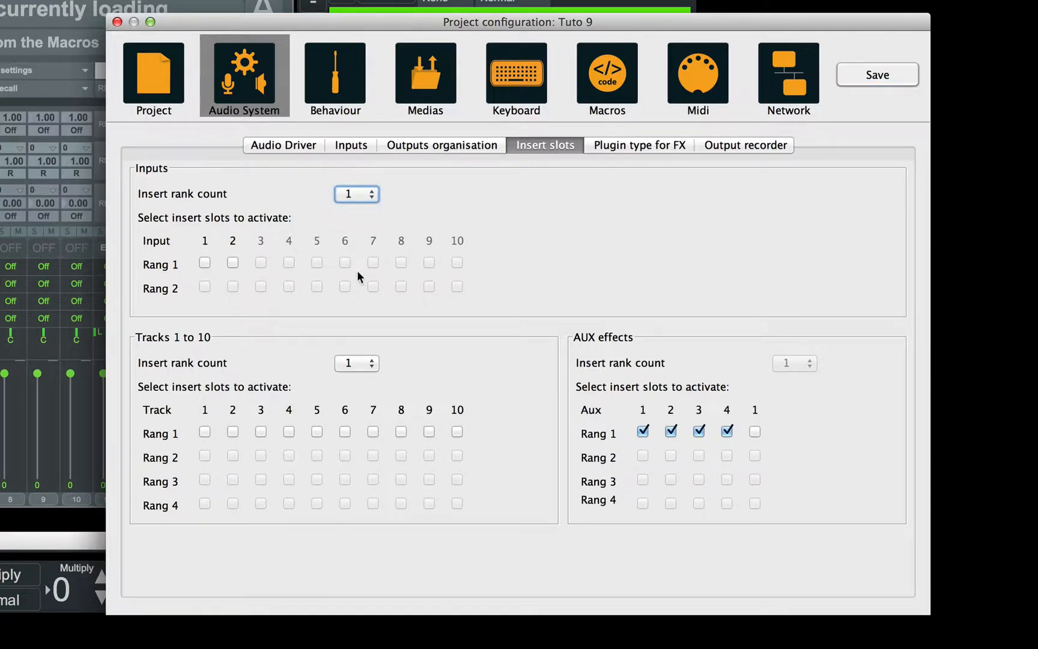
{"action": "left_click", "coordinate": [337, 363]}
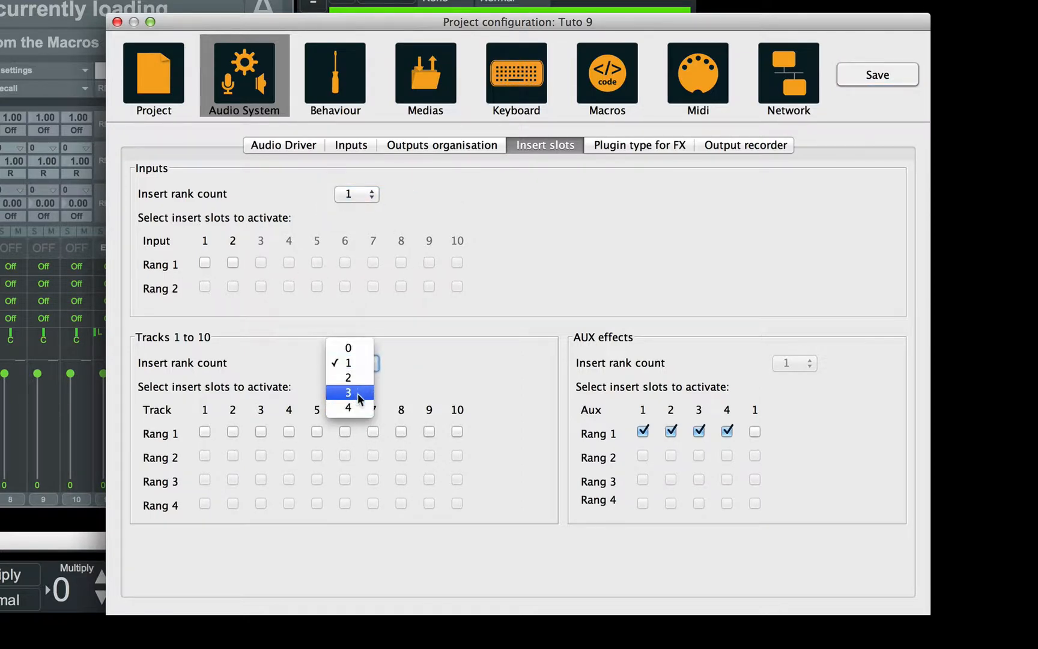
{"action": "left_click", "coordinate": [360, 396]}
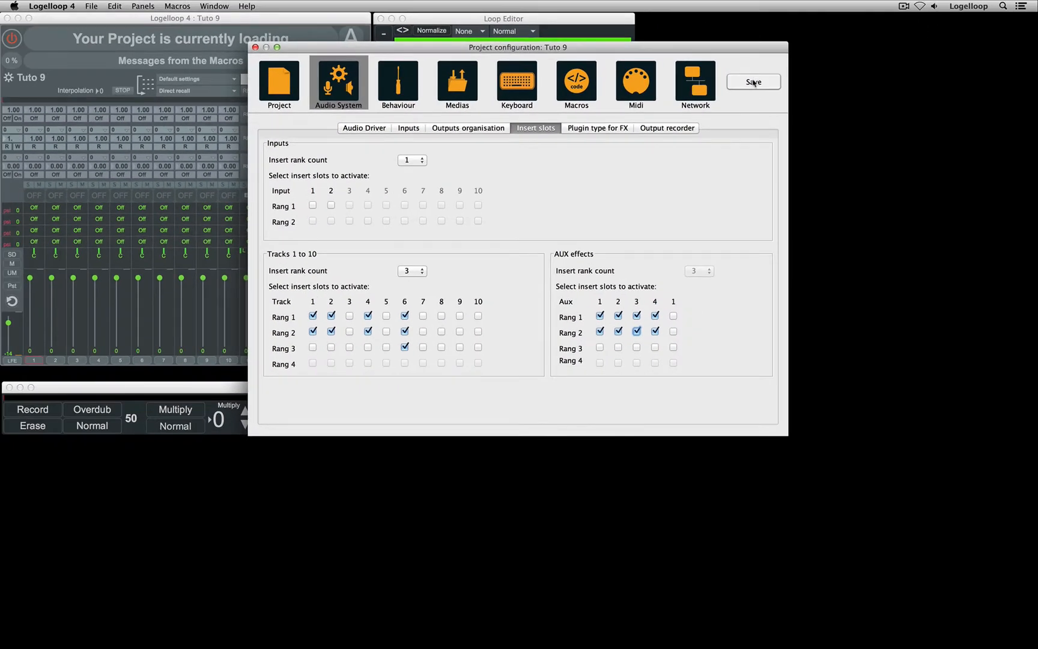
{"action": "left_click", "coordinate": [753, 81]}
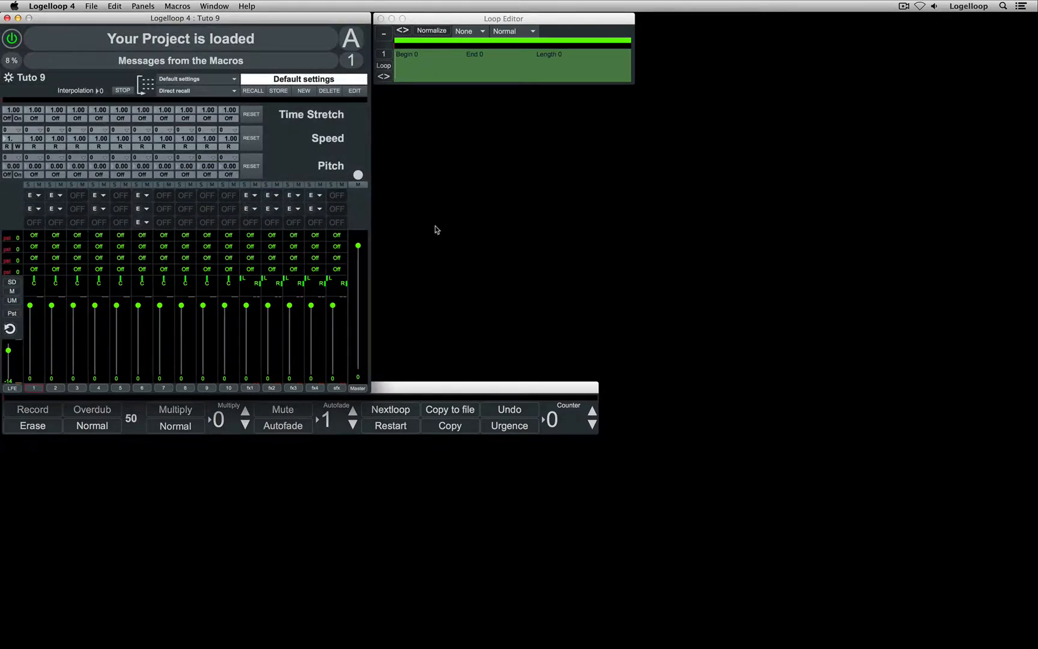
- Review the effects available for track 1's first insert slot without loading one
{"action": "left_click", "coordinate": [39, 198]}
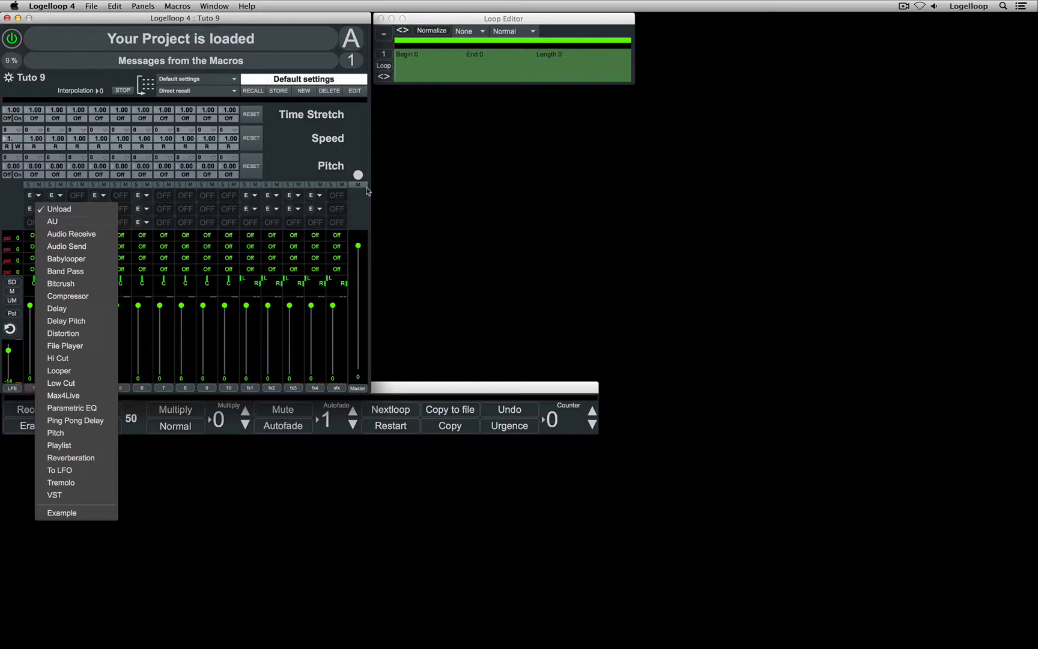
{"action": "left_click", "coordinate": [422, 193]}
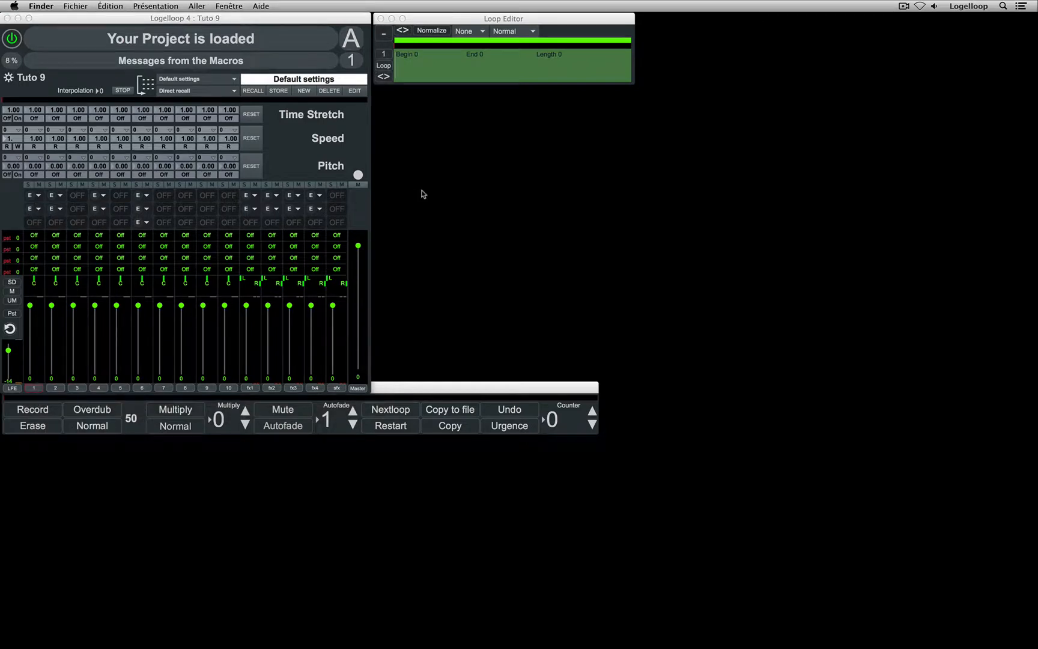
- Show the palette of panels and load the saved loop Loop---end into scene A
{"action": "key", "text": "shift+super+ampersand"}
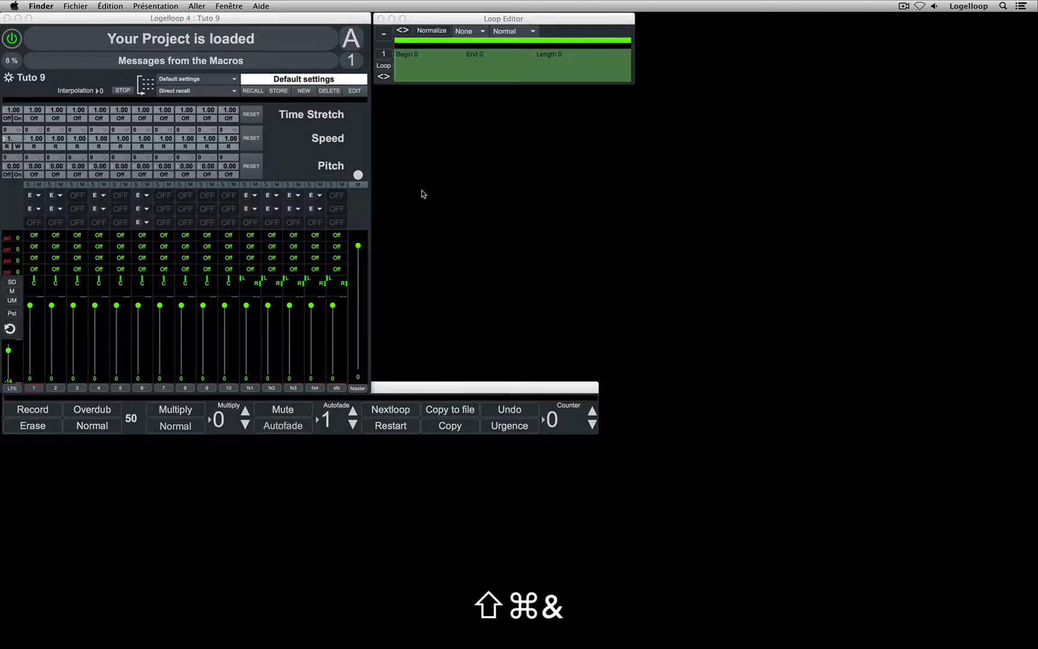
{"action": "left_click", "coordinate": [285, 19]}
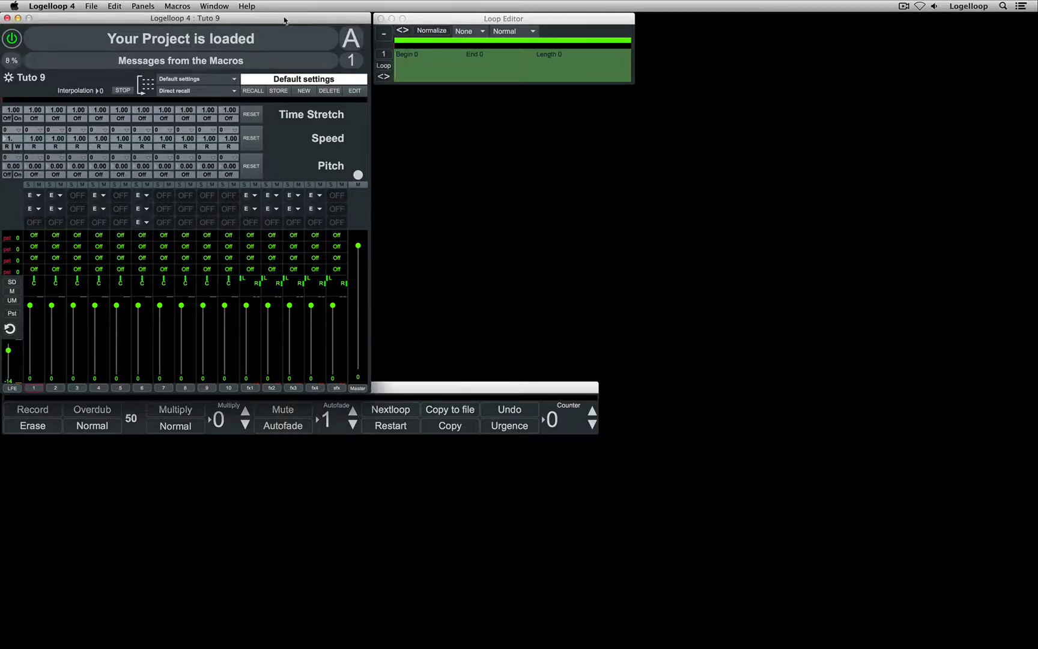
{"action": "key", "text": "shift+super+ampersand"}
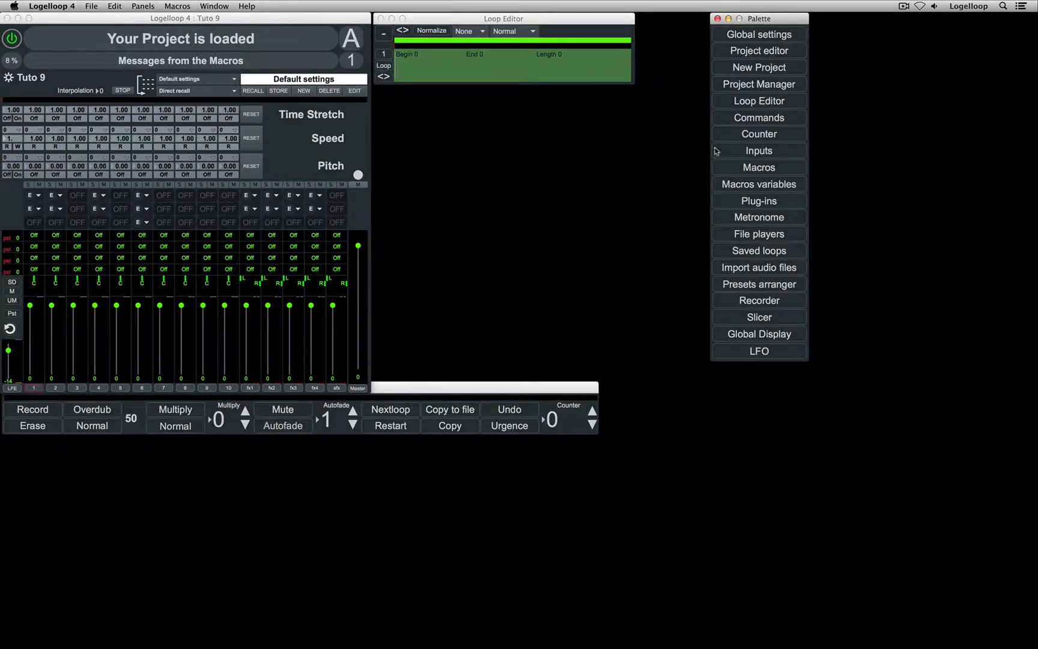
{"action": "left_click", "coordinate": [751, 258]}
{"action": "left_click", "coordinate": [837, 70]}
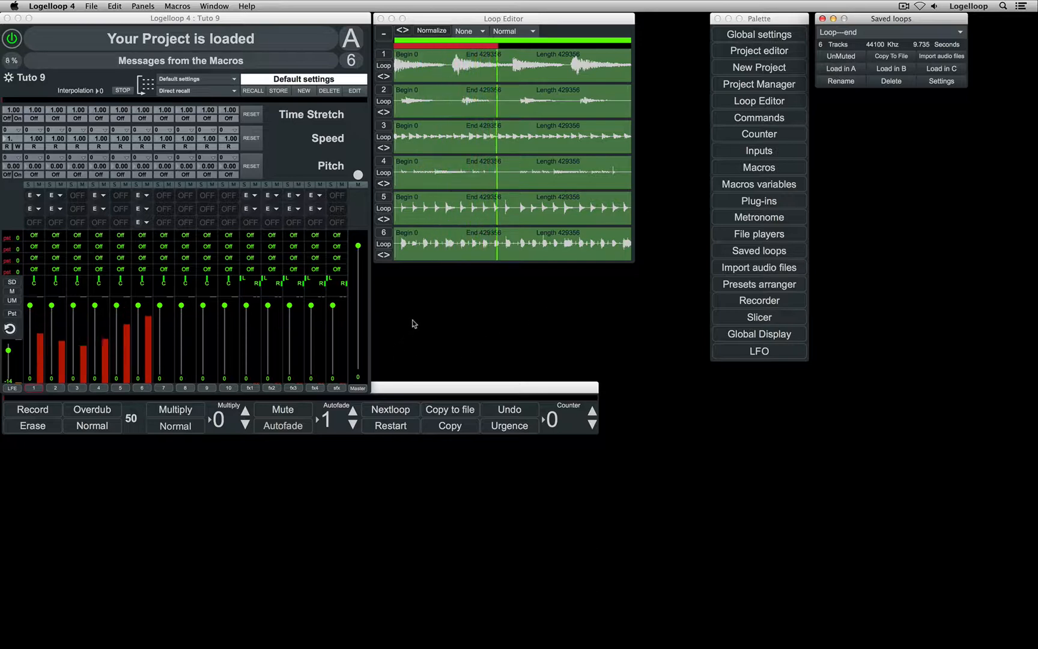
- Load Reverberation with the 7s Swimming Pool preset into FX 1's first insert and place its window below the Commands window
{"action": "left_click", "coordinate": [256, 196]}
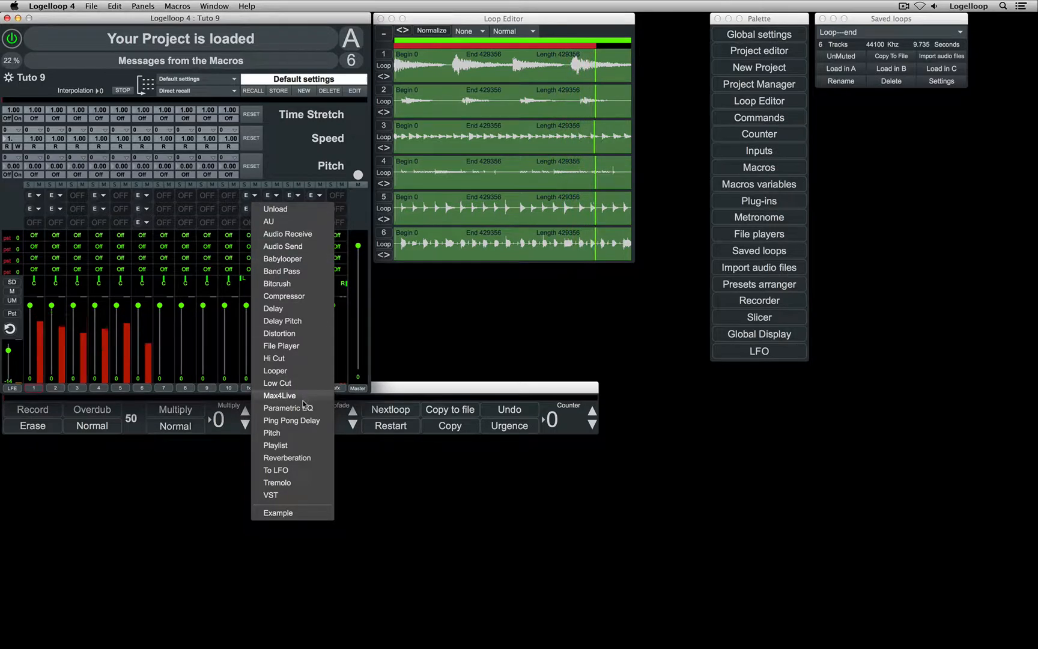
{"action": "left_click", "coordinate": [292, 458]}
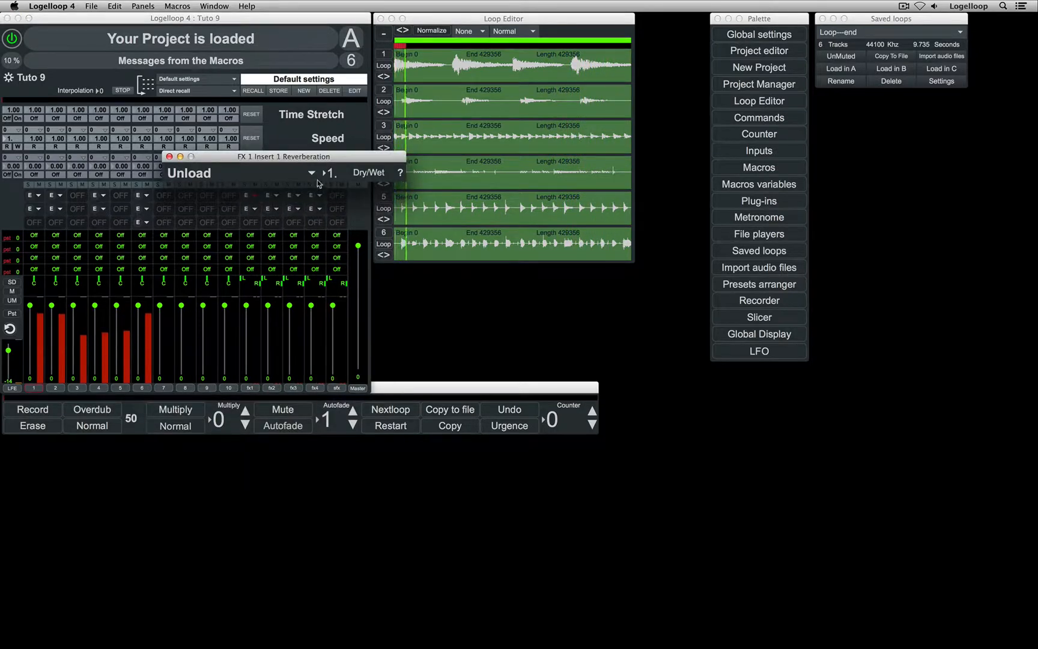
{"action": "left_click", "coordinate": [312, 174]}
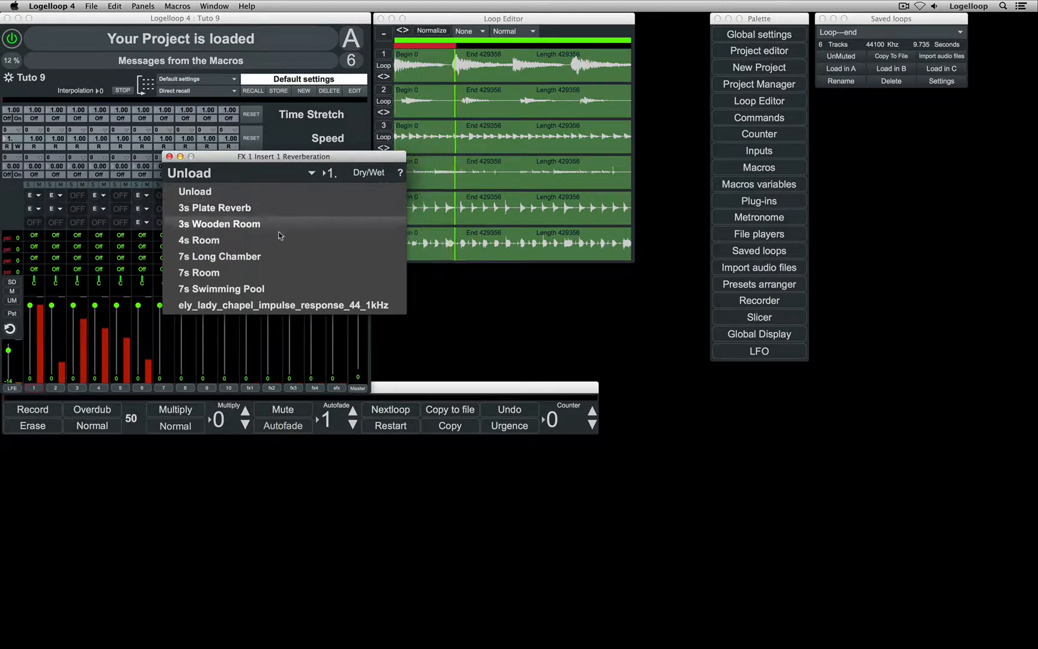
{"action": "left_click", "coordinate": [261, 290]}
{"action": "left_click_drag", "start_coordinate": [274, 159], "coordinate": [182, 458]}
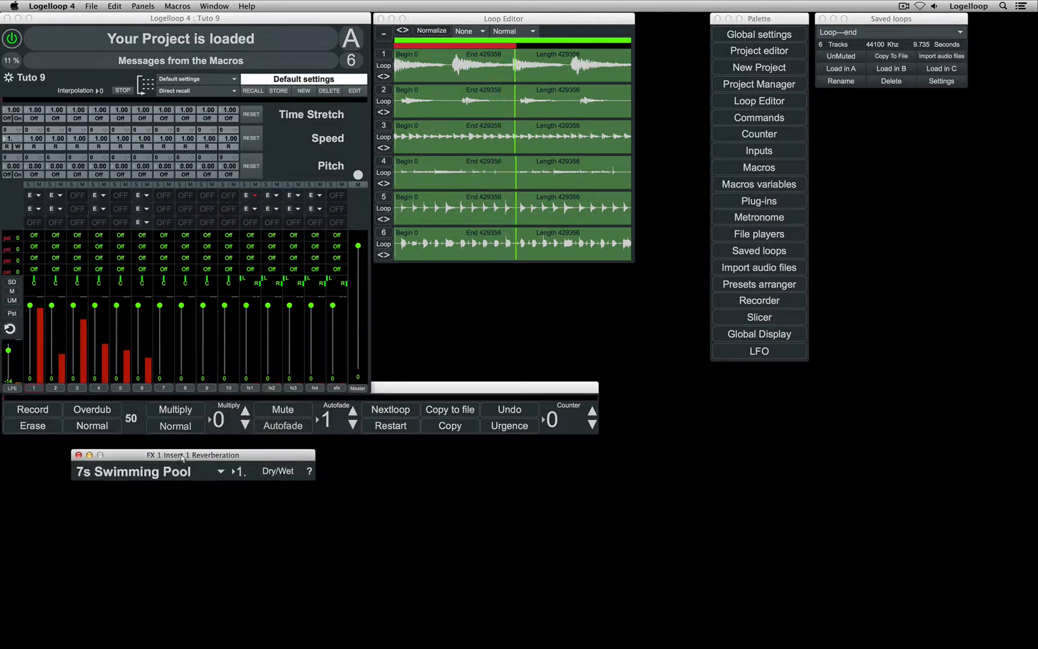
- Load Ping Pong Delay into FX 2's first insert and place its window beside the Reverberation window
{"action": "left_click", "coordinate": [277, 196]}
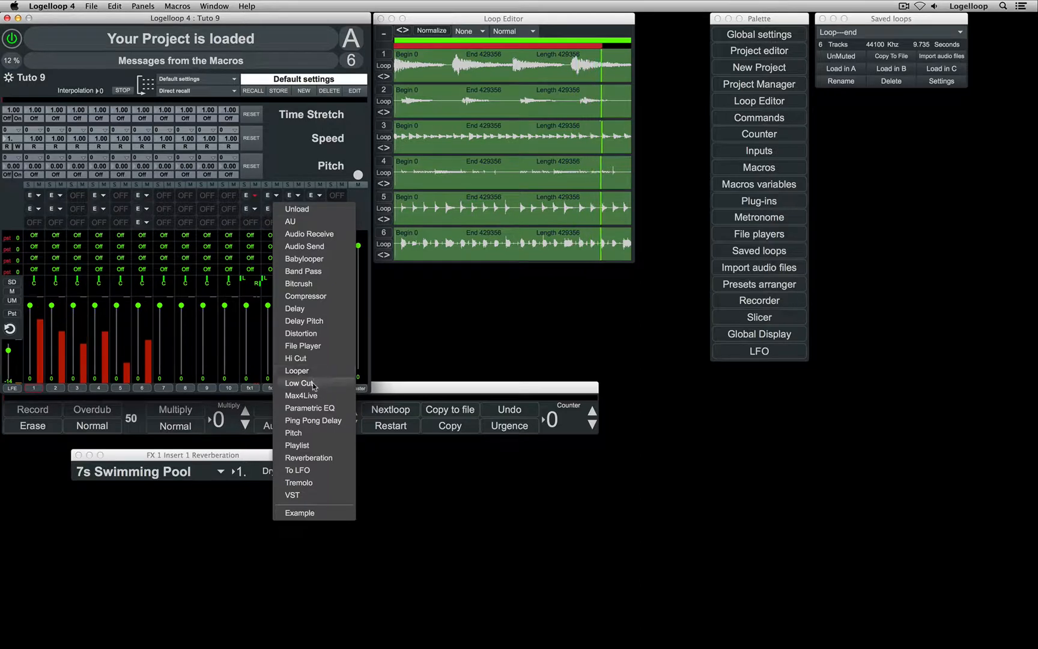
{"action": "left_click", "coordinate": [314, 421]}
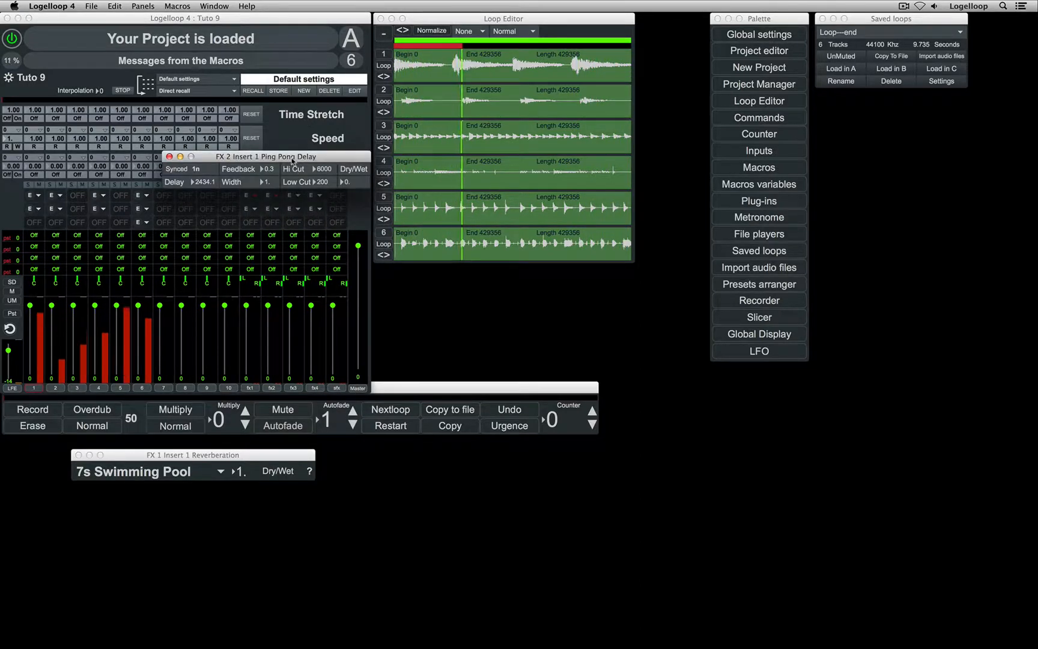
{"action": "left_click_drag", "start_coordinate": [282, 154], "coordinate": [463, 454]}
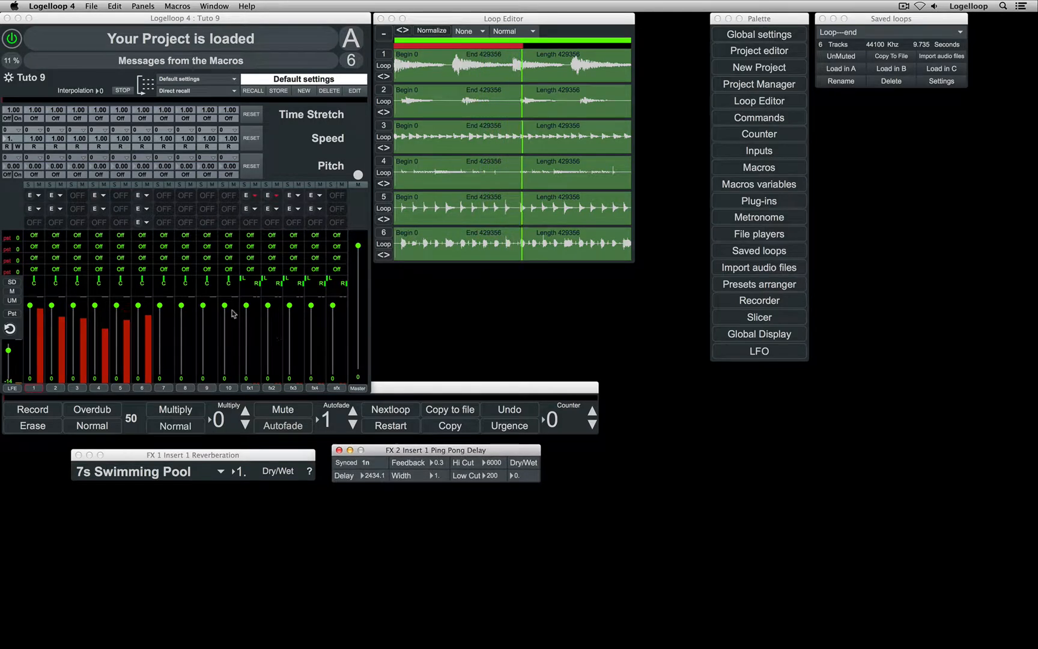
- Activate the first two aux sends on all ten tracks together, setting the first to 46 and the second to 33
{"action": "left_click", "coordinate": [8, 236], "text": "super"}
{"action": "left_click", "coordinate": [9, 236], "text": "super"}
{"action": "left_click", "coordinate": [8, 235]}
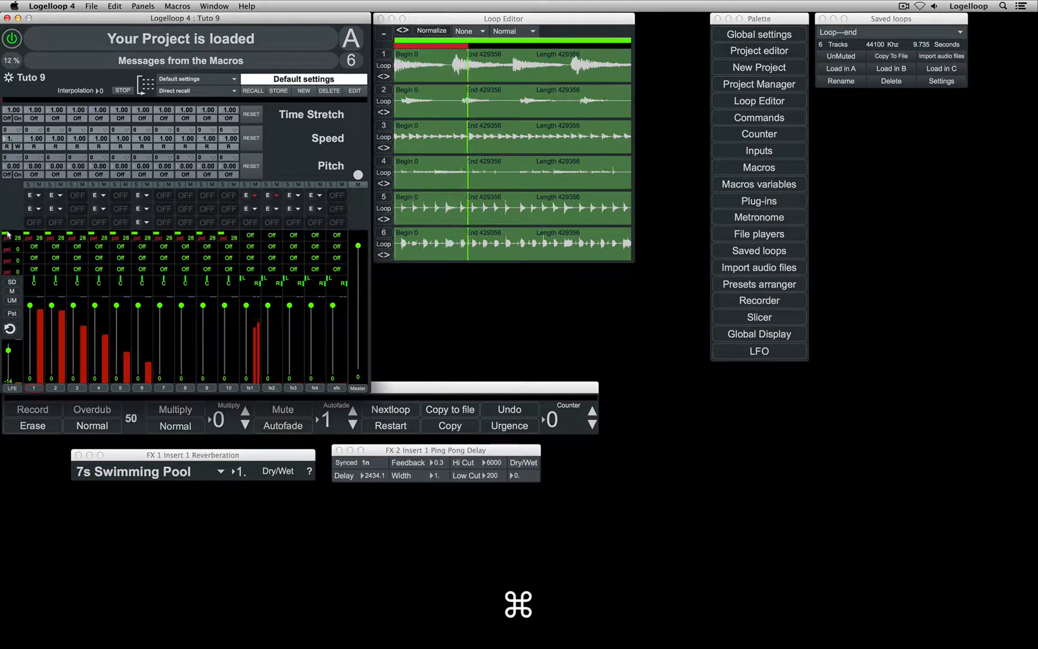
{"action": "left_click_drag", "start_coordinate": [9, 235], "coordinate": [11, 236]}
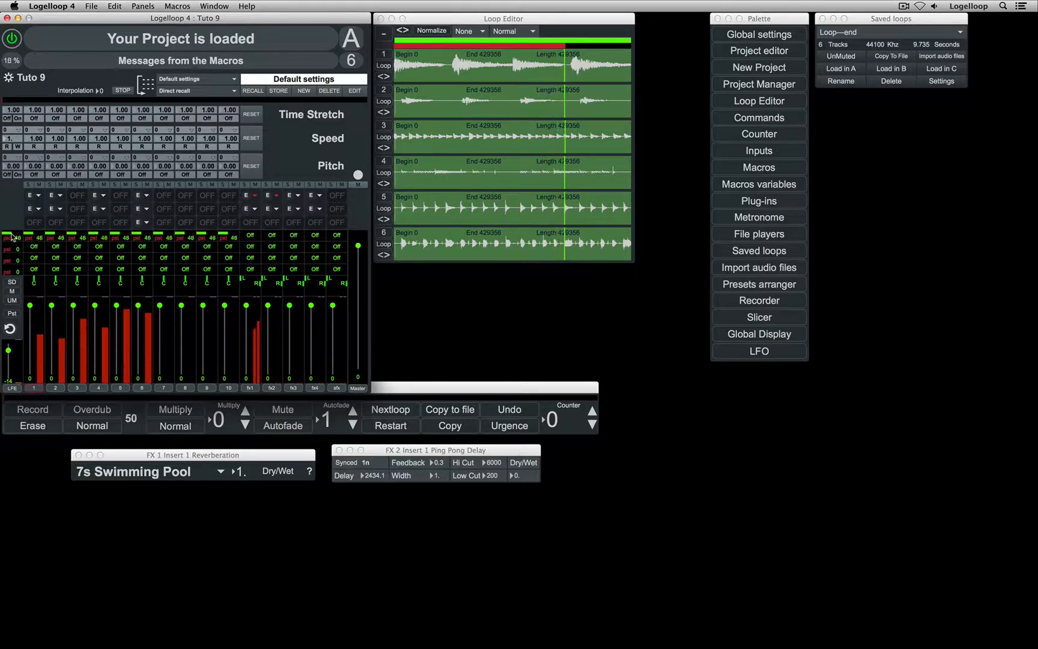
{"action": "left_click", "coordinate": [14, 247], "text": "super"}
{"action": "left_click", "coordinate": [13, 247], "text": "super"}
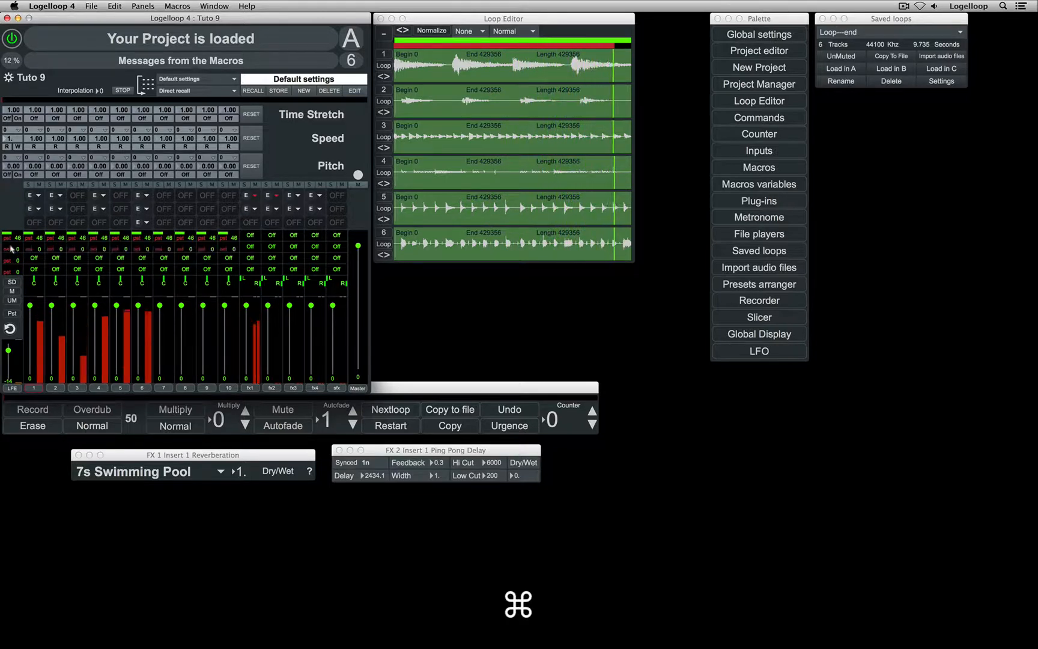
{"action": "left_click", "coordinate": [8, 247]}
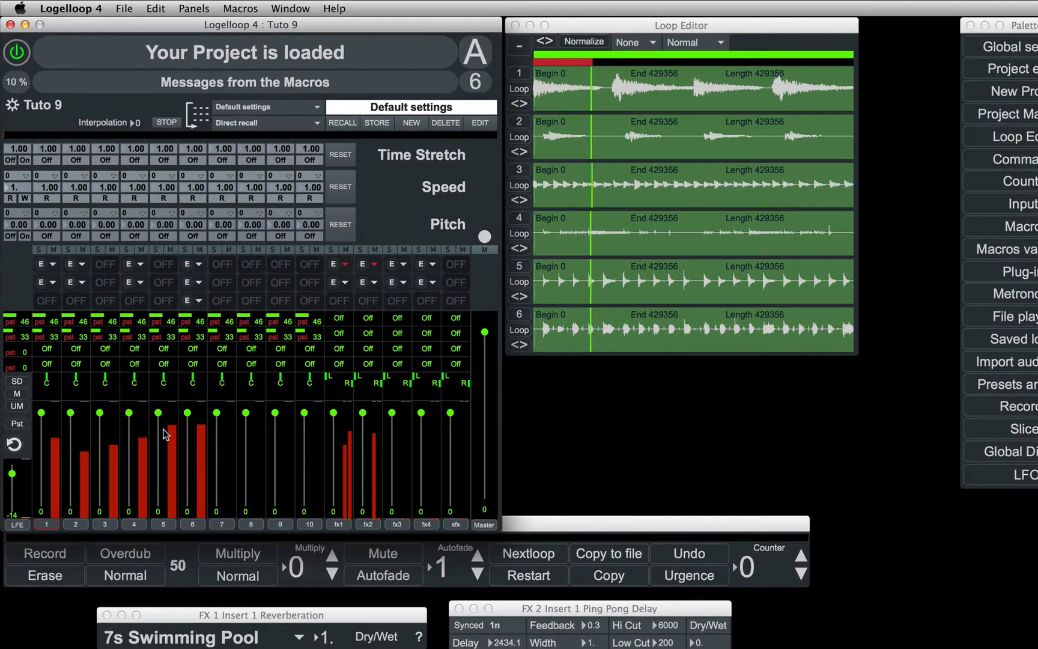
- Lower the volume of track 4 to about -33 and track 6 to about -5
{"action": "left_click_drag", "start_coordinate": [138, 305], "coordinate": [114, 333]}
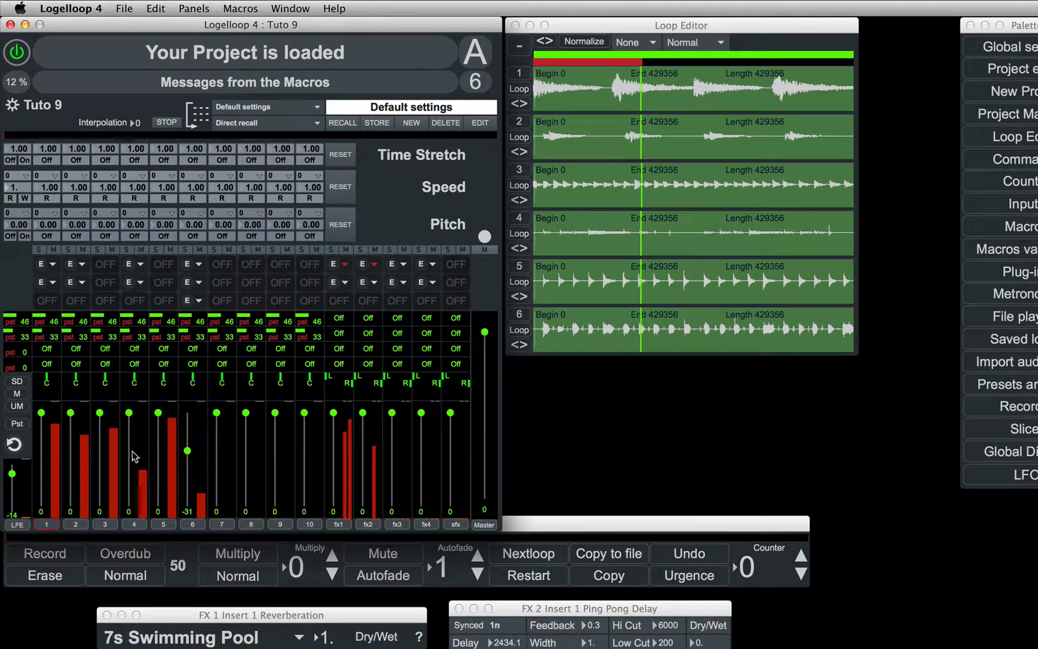
{"action": "left_click", "coordinate": [132, 452]}
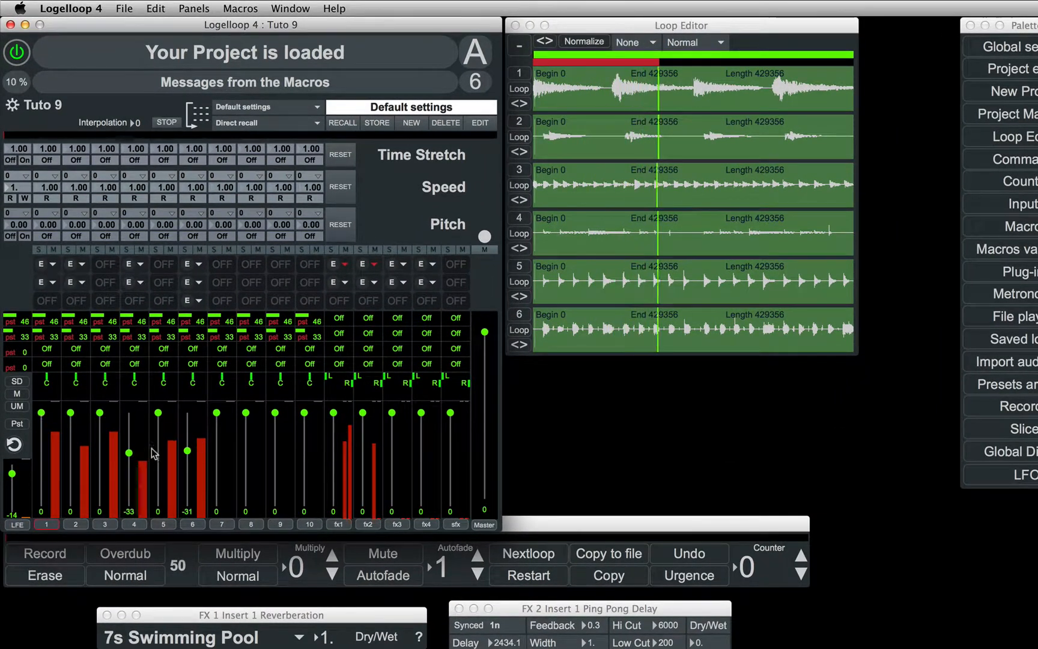
{"action": "left_click", "coordinate": [187, 418]}
- Load Distortion into track 6's first insert and lower that track's volume to about -52
{"action": "left_click", "coordinate": [195, 282]}
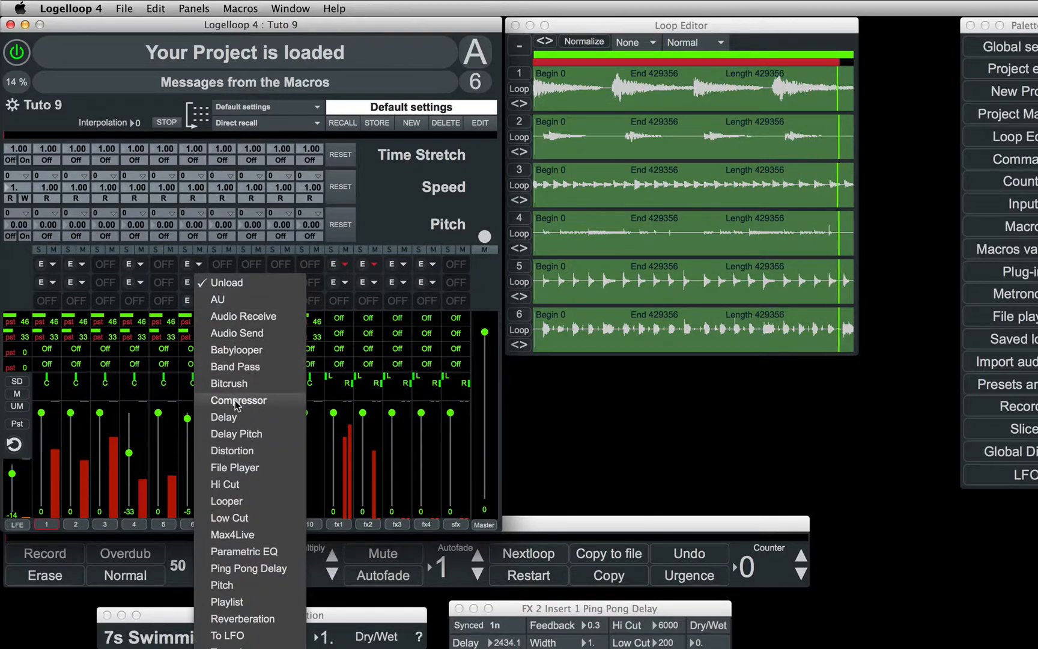
{"action": "left_click", "coordinate": [253, 452]}
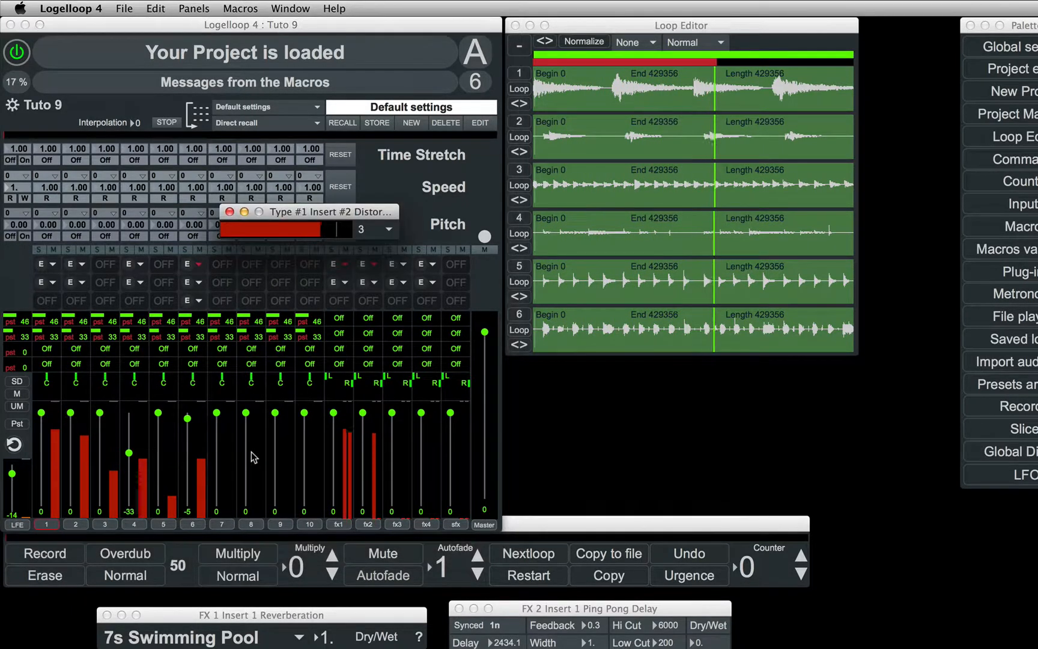
{"action": "left_click_drag", "start_coordinate": [188, 419], "coordinate": [188, 477]}
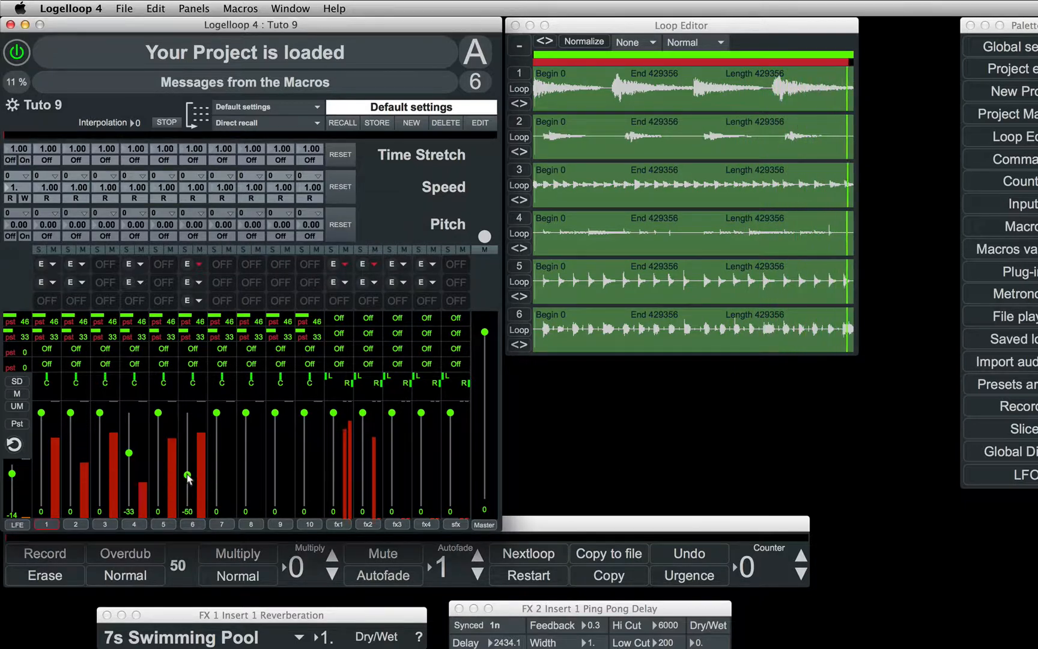
- Replace Distortion with Bitcrush in track 6's first insert, adjusting the effective sampling rate in its editor
{"action": "left_click", "coordinate": [197, 265]}
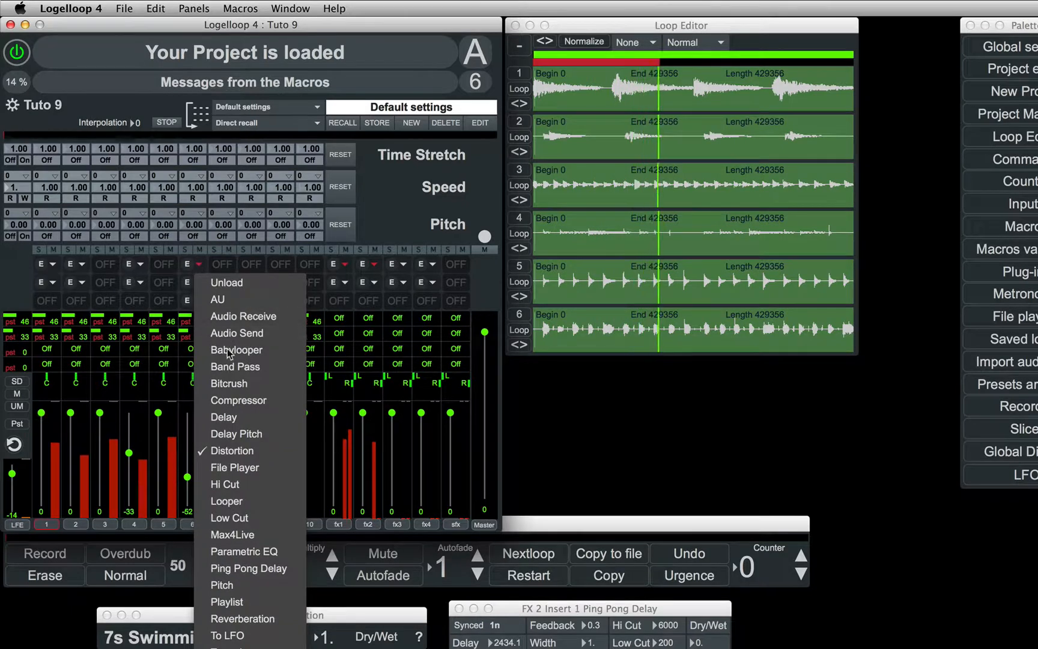
{"action": "left_click", "coordinate": [236, 384]}
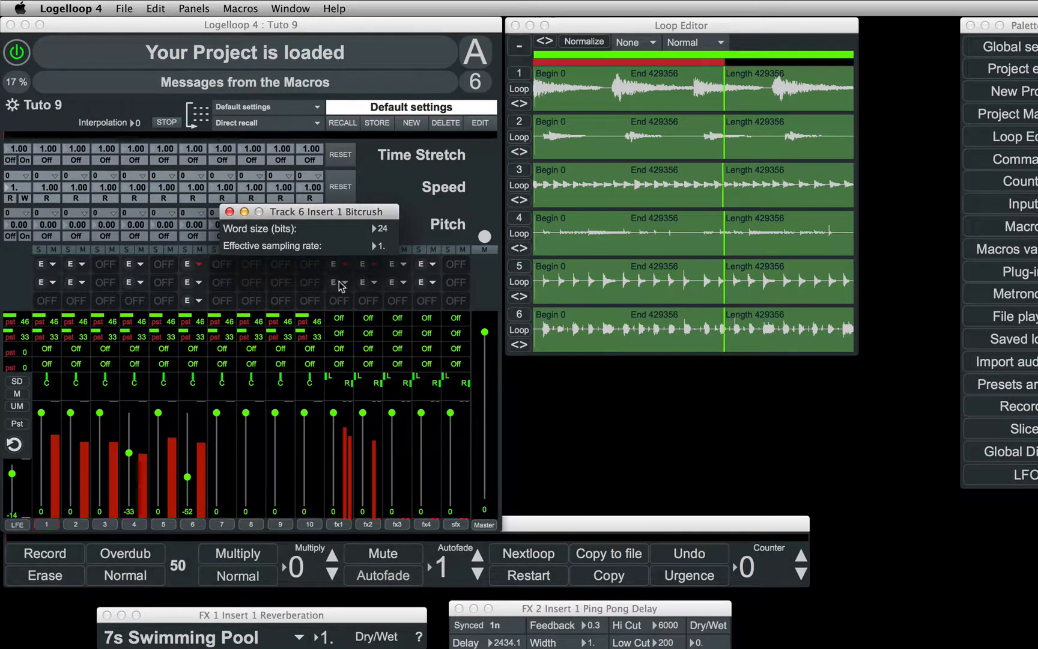
{"action": "left_click_drag", "start_coordinate": [390, 243], "coordinate": [391, 245]}
{"action": "left_click", "coordinate": [278, 299]}
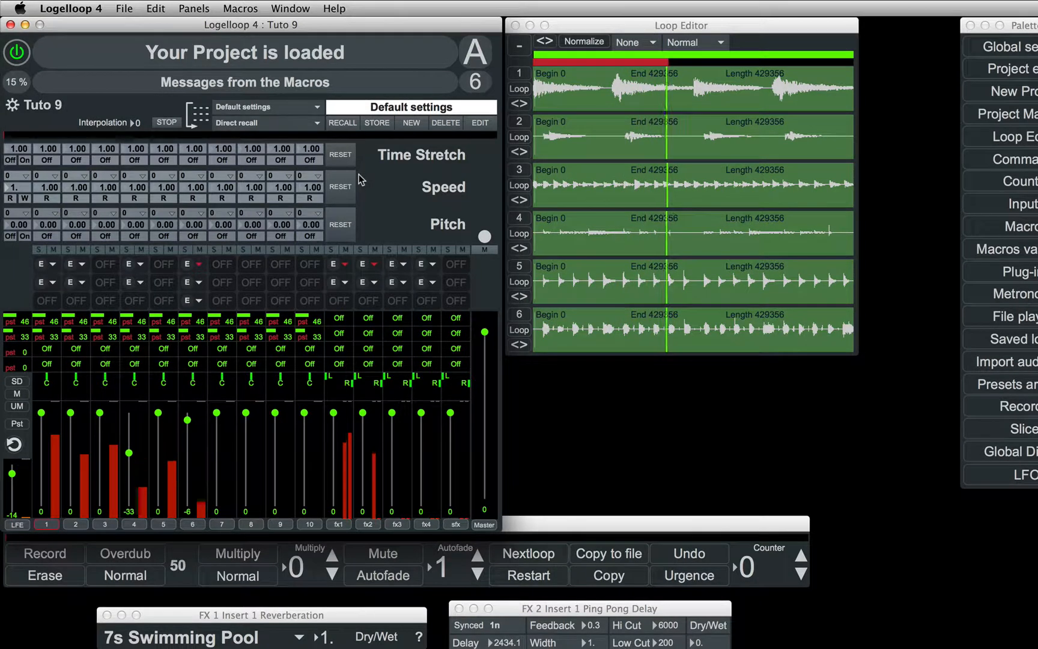
{"action": "left_click", "coordinate": [189, 266]}
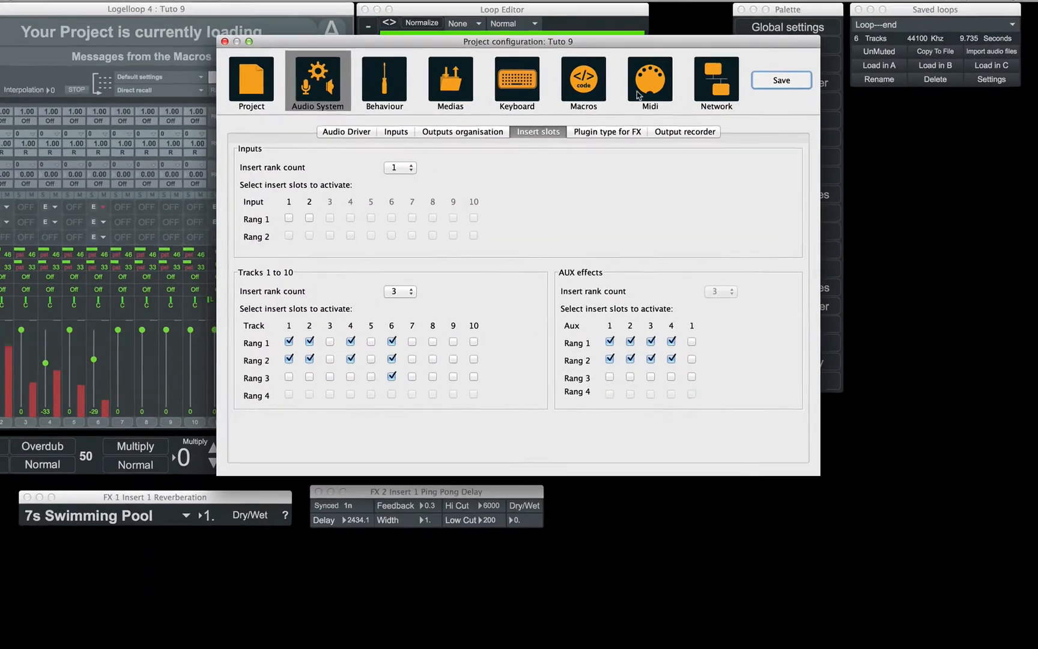
- Examine the project's MIDI settings for controlling inserts, both by device and by note
{"action": "left_click", "coordinate": [638, 95]}
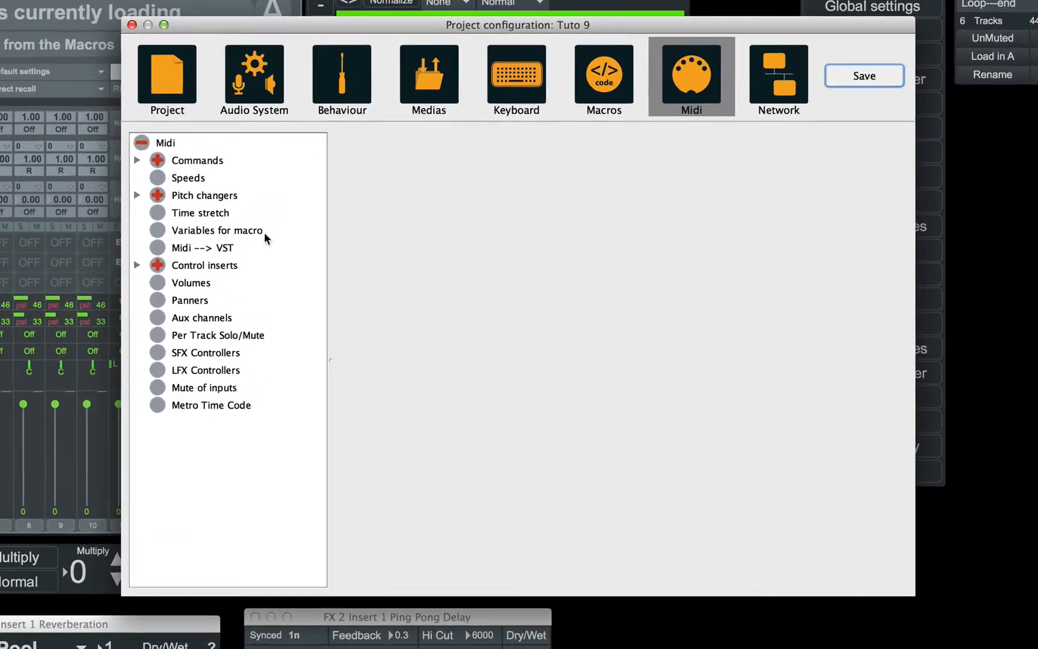
{"action": "double_click", "coordinate": [280, 224]}
{"action": "left_click", "coordinate": [182, 296]}
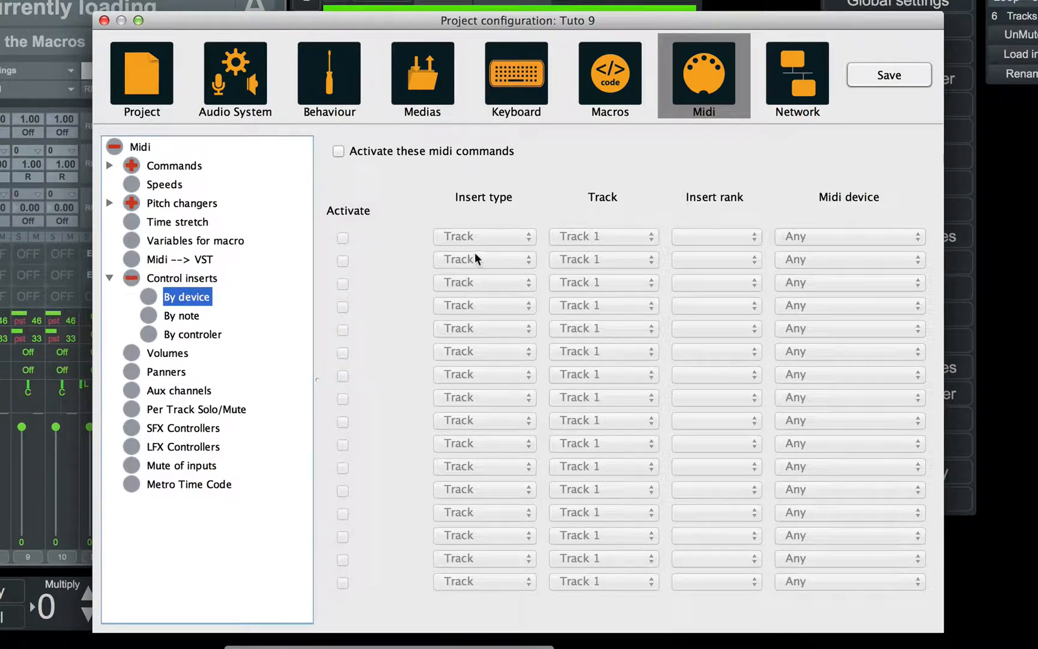
{"action": "left_click", "coordinate": [184, 316]}
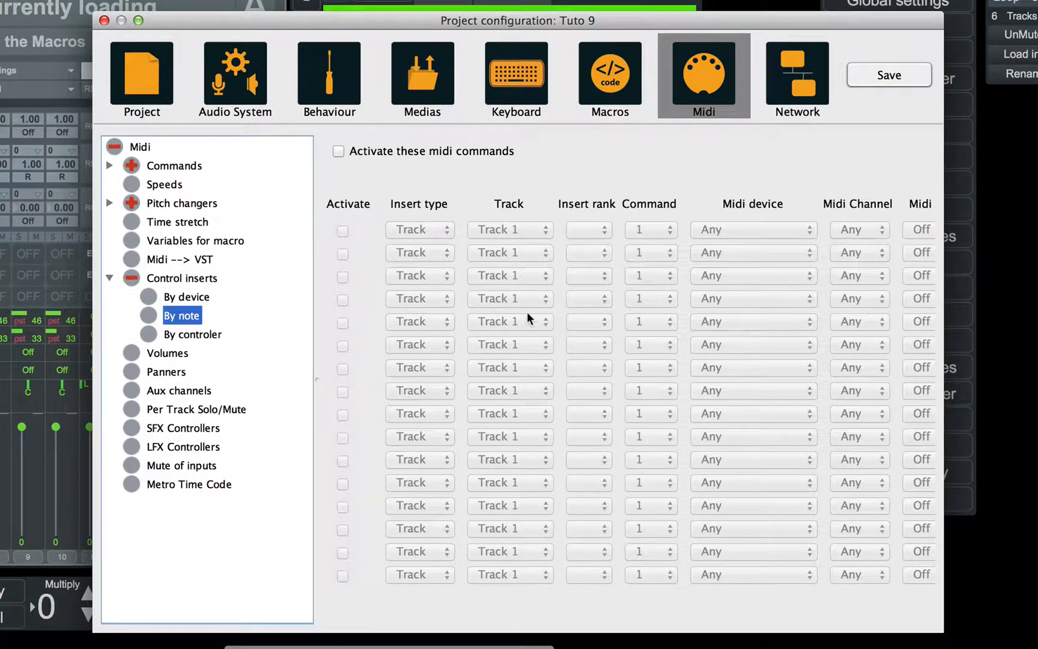
- Examine the MIDI settings for controlling inserts by controller and save the project configuration
{"action": "left_click", "coordinate": [191, 338]}
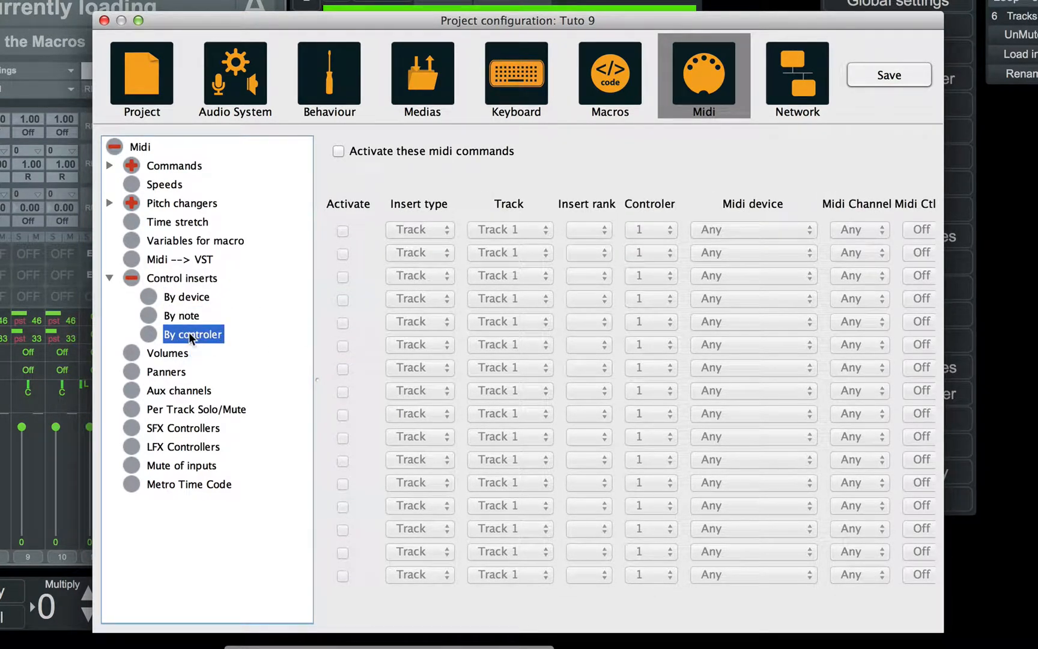
{"action": "double_click", "coordinate": [173, 280]}
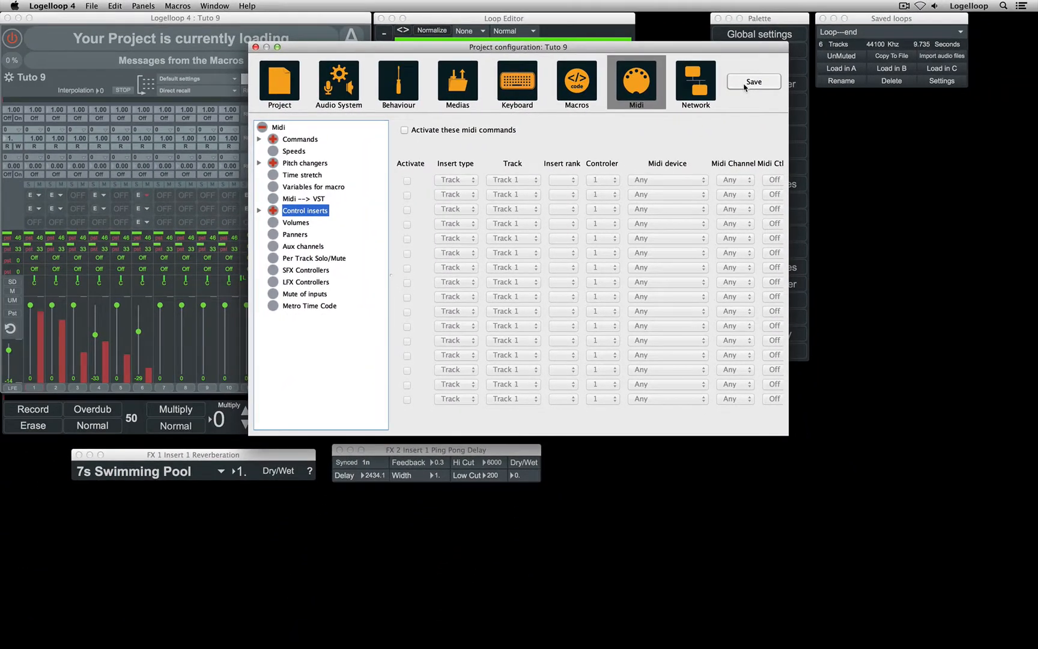
{"action": "left_click", "coordinate": [776, 83]}
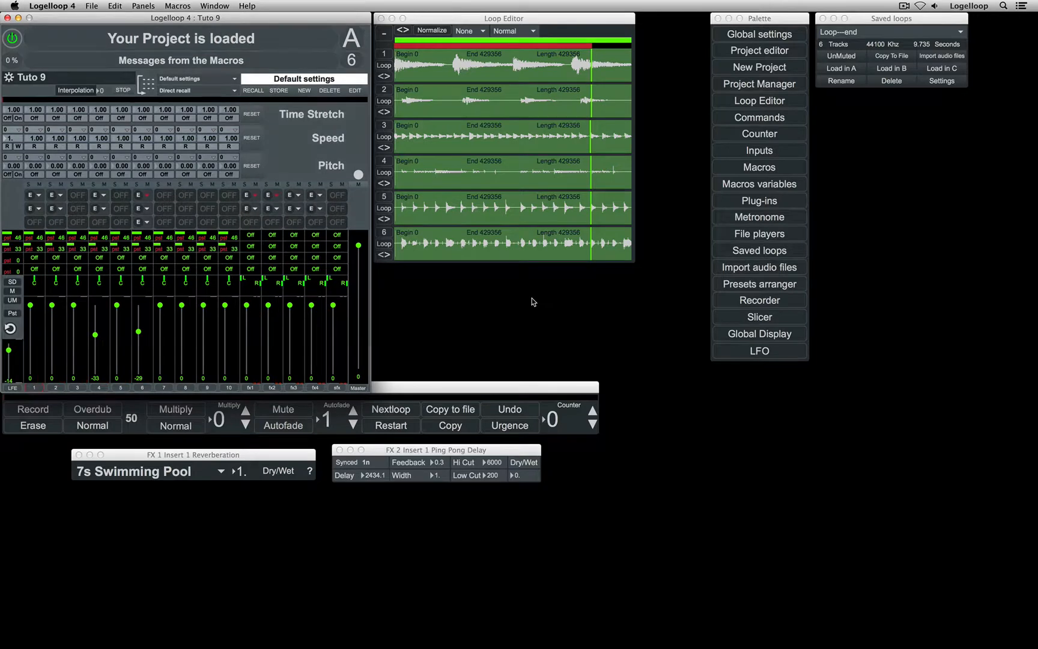
- Load Bitcrush into the first SFX plug-in slot and place its editor below the Loop Editor
{"action": "left_click", "coordinate": [737, 202]}
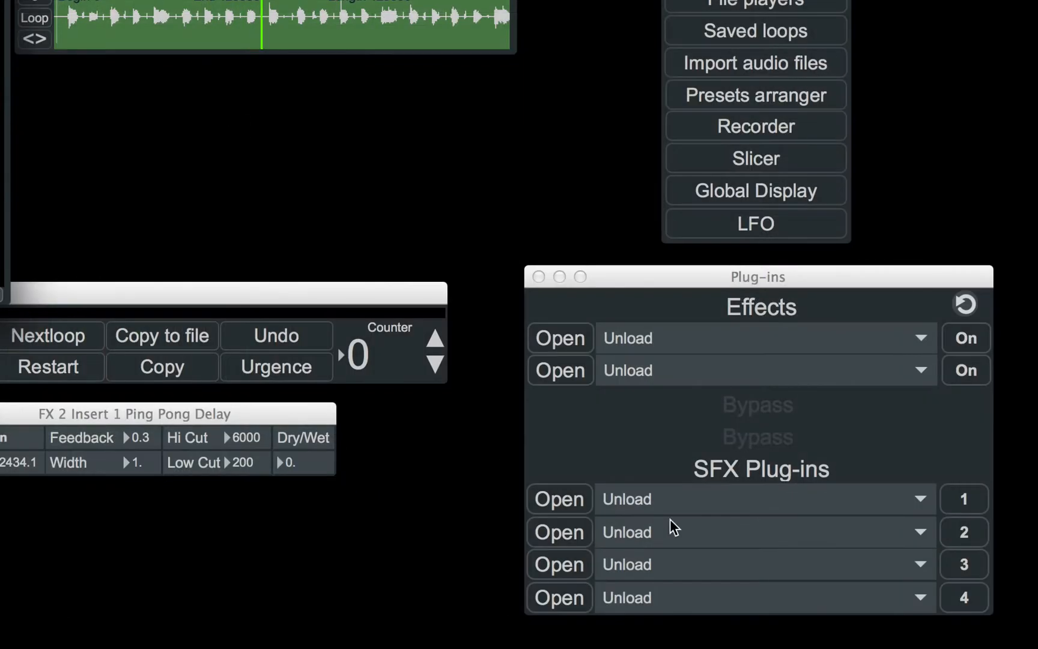
{"action": "left_click", "coordinate": [778, 498]}
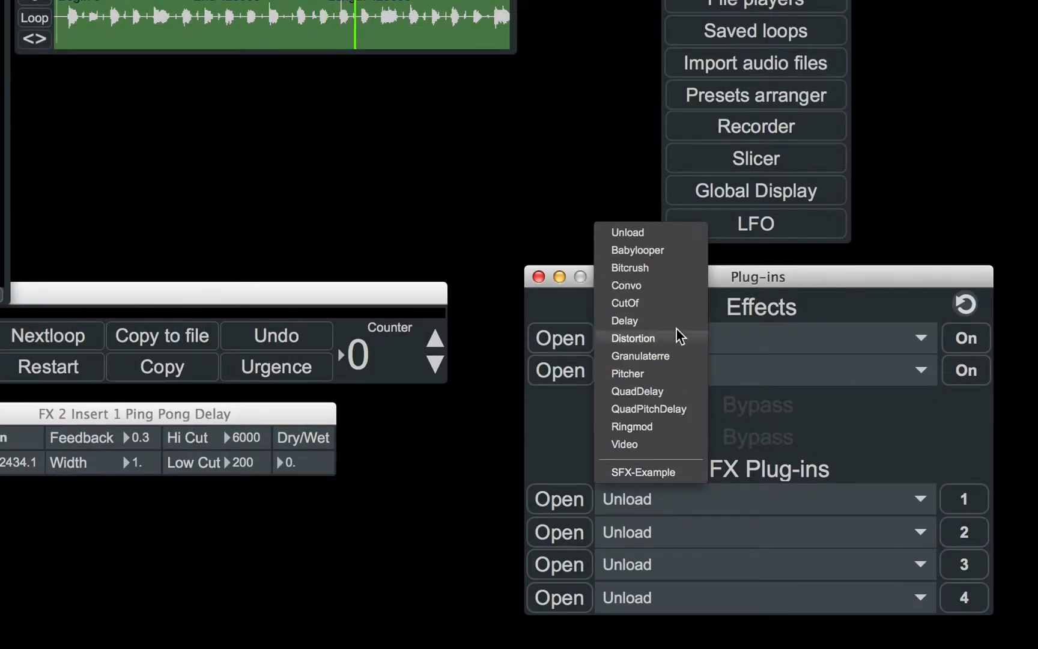
{"action": "left_click", "coordinate": [660, 267]}
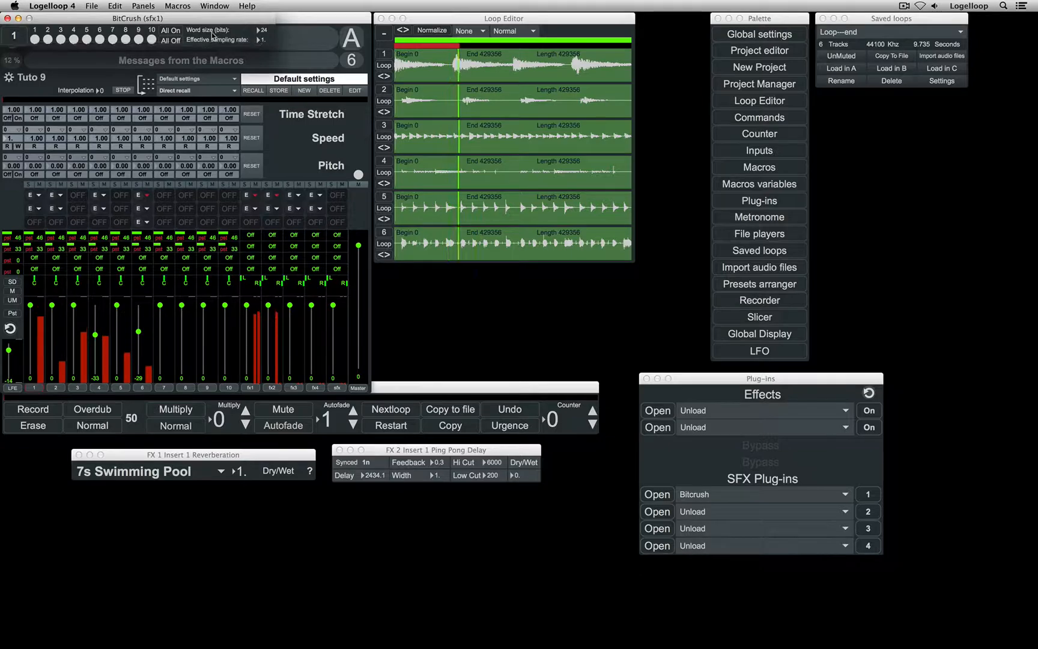
{"action": "left_click_drag", "start_coordinate": [207, 24], "coordinate": [604, 296]}
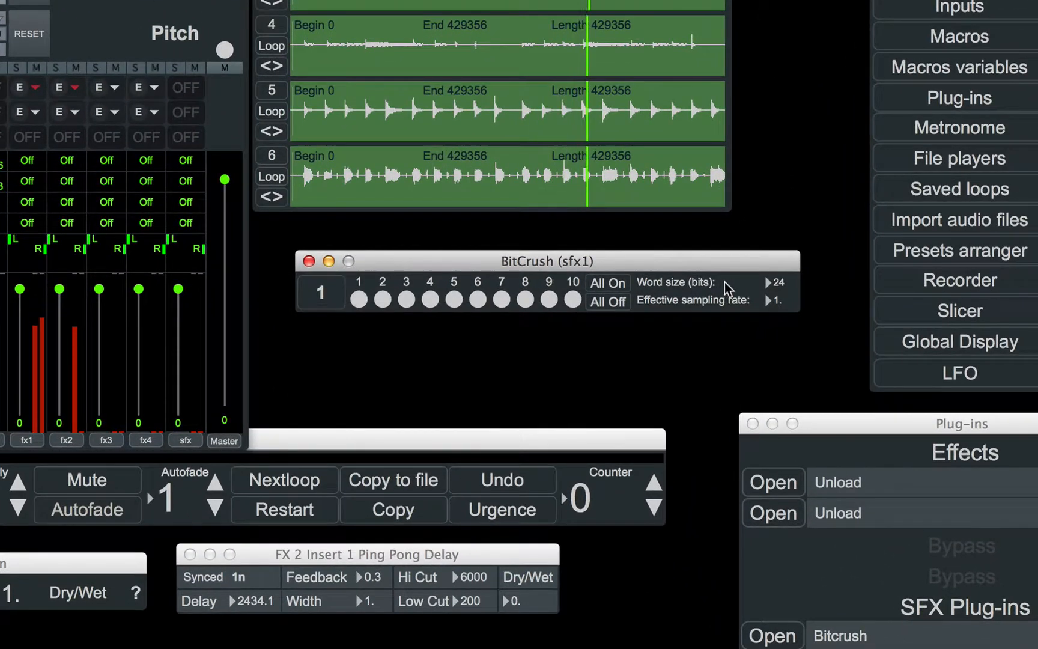
- Enable the SFX BitCrush on all ten tracks and try an effective sampling rate of 0.08 before restoring it to 1
{"action": "left_click", "coordinate": [608, 283]}
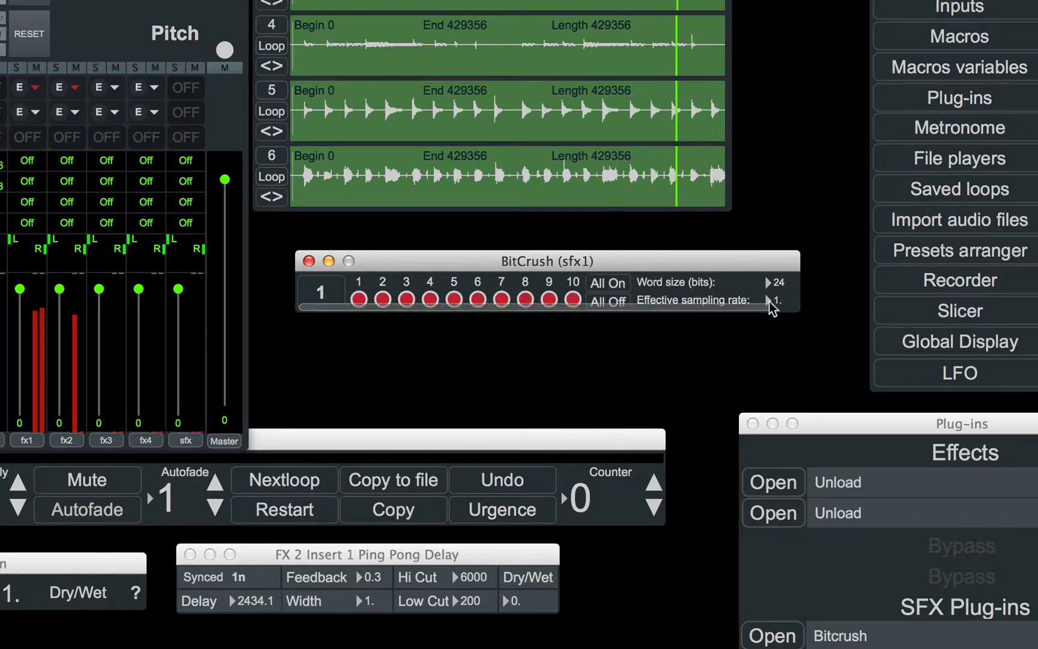
{"action": "left_click_drag", "start_coordinate": [792, 304], "coordinate": [792, 307]}
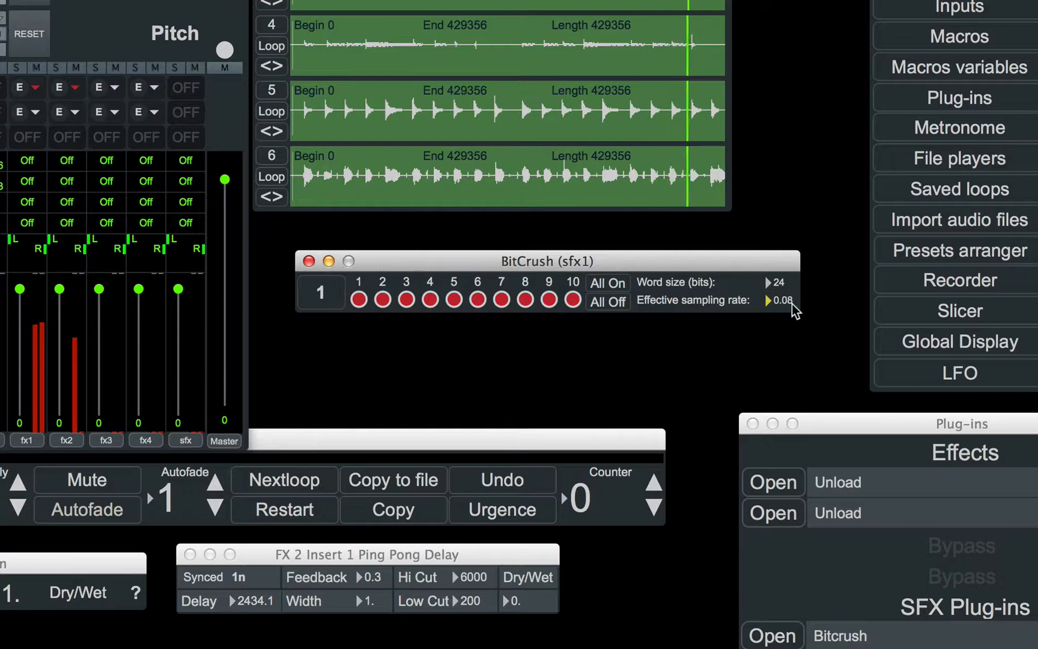
{"action": "scroll", "coordinate": [786, 285], "scroll_direction": "down", "scroll_amount": 1}
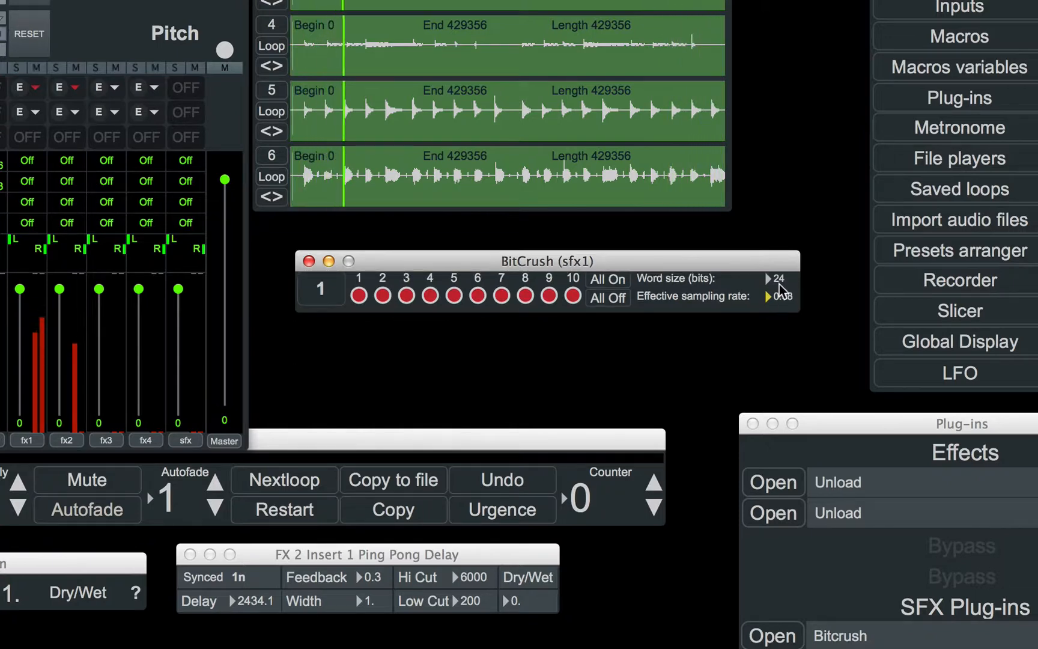
{"action": "mouse_move", "coordinate": [777, 281]}
{"action": "left_mouse_down"}
{"action": "mouse_move", "coordinate": [777, 308]}
{"action": "mouse_move", "coordinate": [776, 281]}
{"action": "left_mouse_up"}
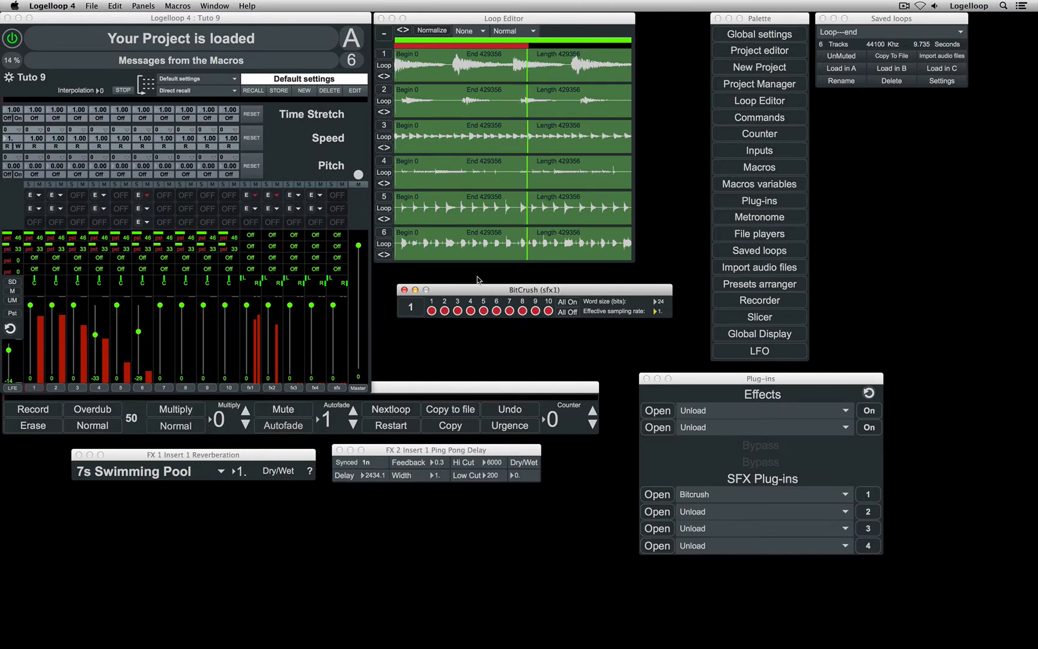
- Replace Bitcrush with CutOf in the first SFX slot, enable it on all tracks and lower its lowpass cutoff frequency
{"action": "left_click", "coordinate": [847, 495]}
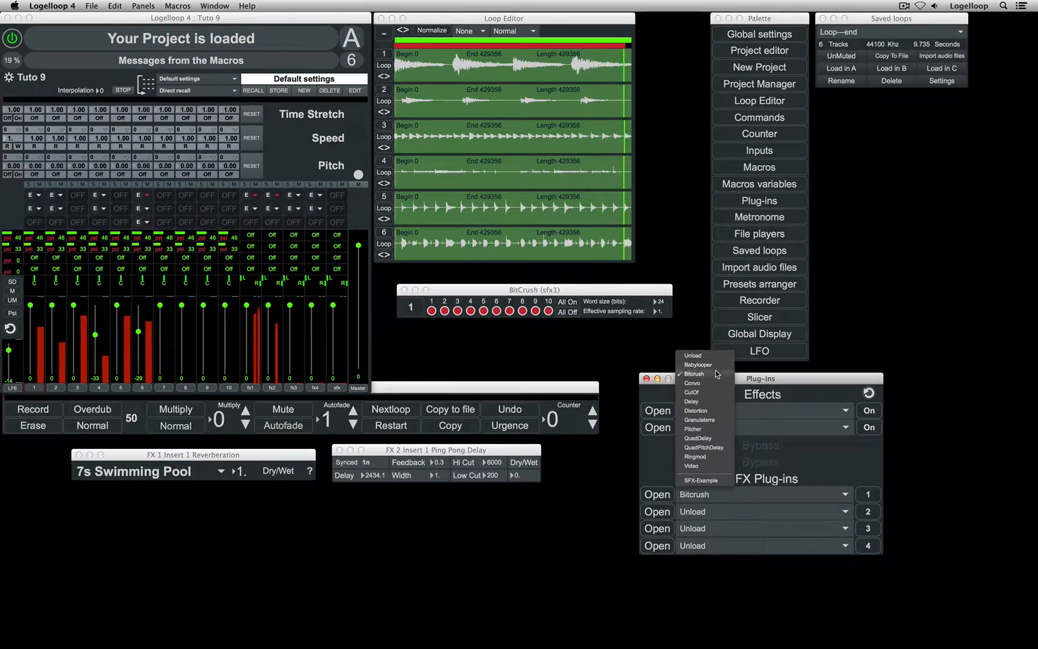
{"action": "left_click", "coordinate": [692, 391]}
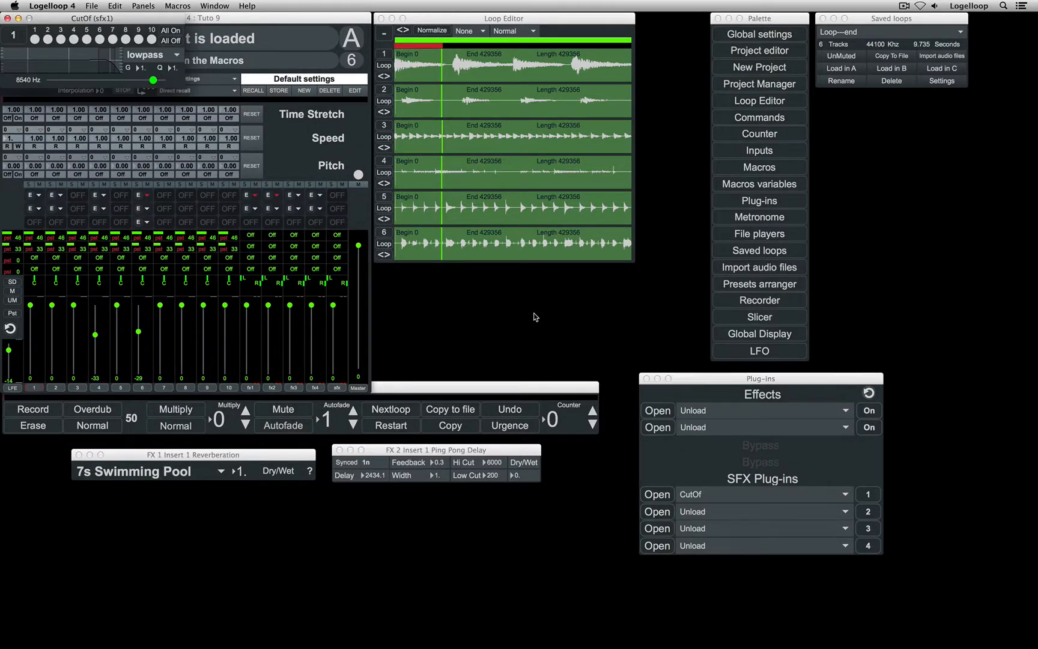
{"action": "left_click_drag", "start_coordinate": [120, 25], "coordinate": [530, 294]}
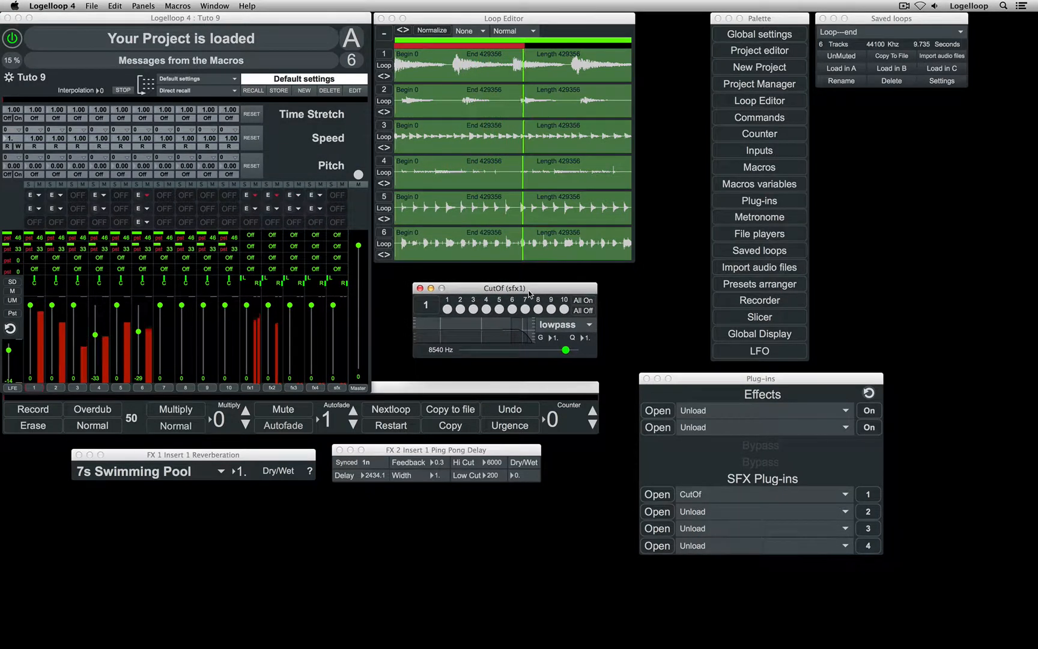
{"action": "left_click", "coordinate": [582, 301]}
{"action": "left_click_drag", "start_coordinate": [529, 332], "coordinate": [469, 327]}
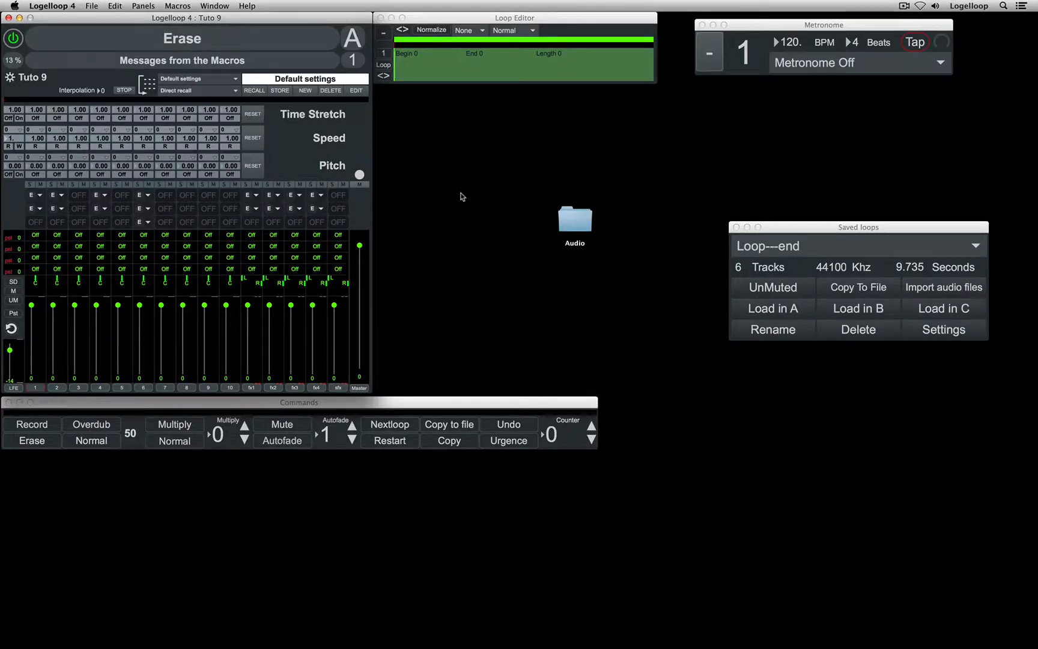
- Load File Player into FX 4's first insert and check which audio files it offers
{"action": "left_click", "coordinate": [320, 200]}
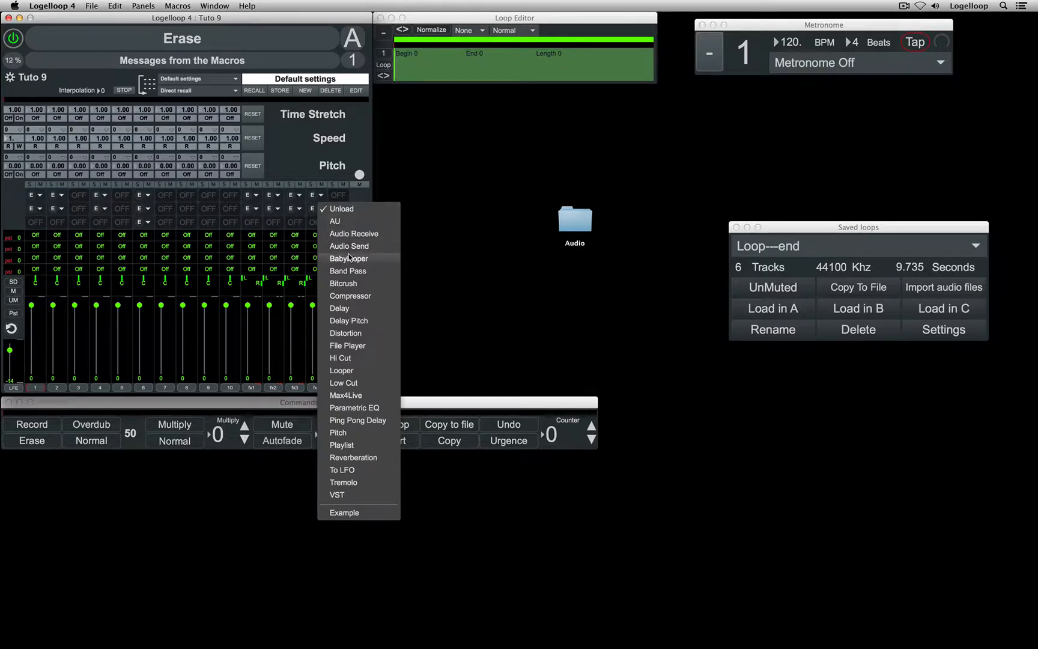
{"action": "left_click", "coordinate": [349, 347]}
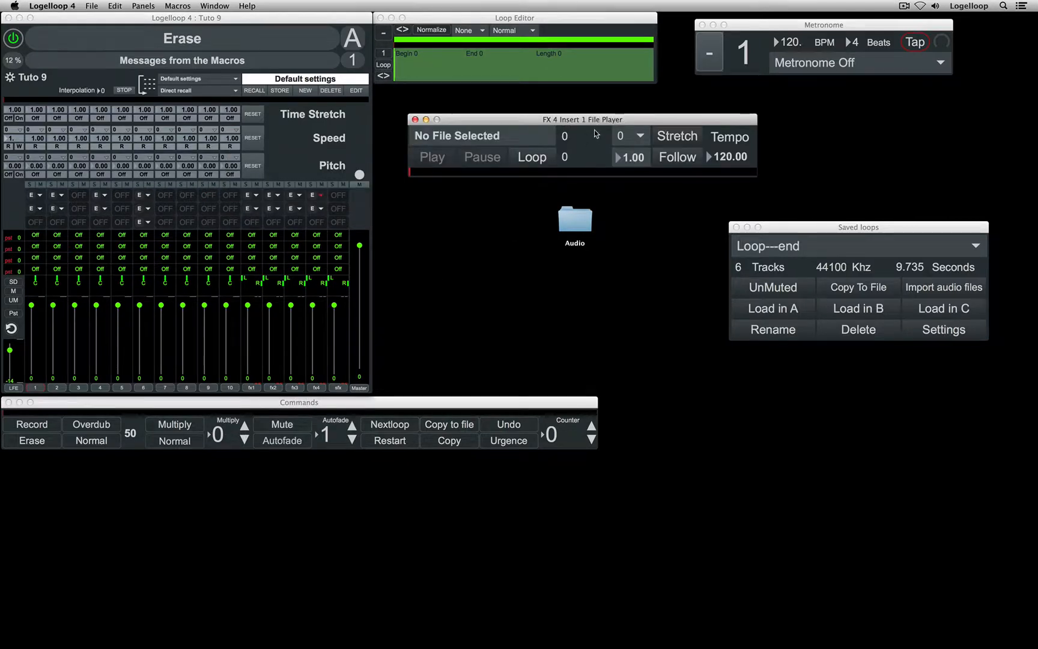
{"action": "left_click_drag", "start_coordinate": [595, 122], "coordinate": [599, 112]}
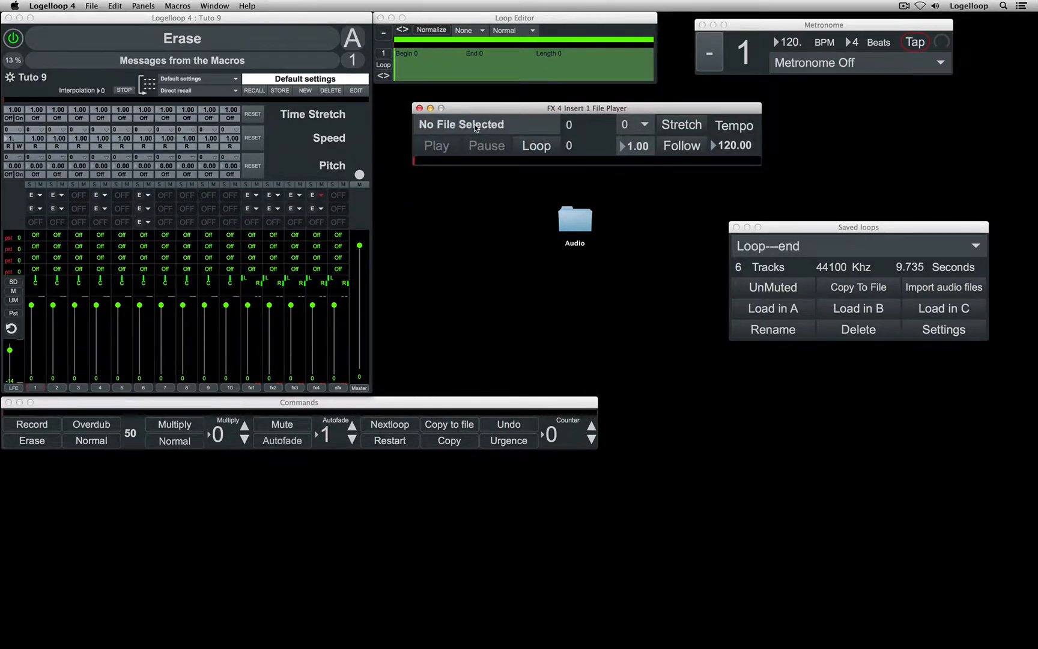
{"action": "left_click", "coordinate": [475, 125]}
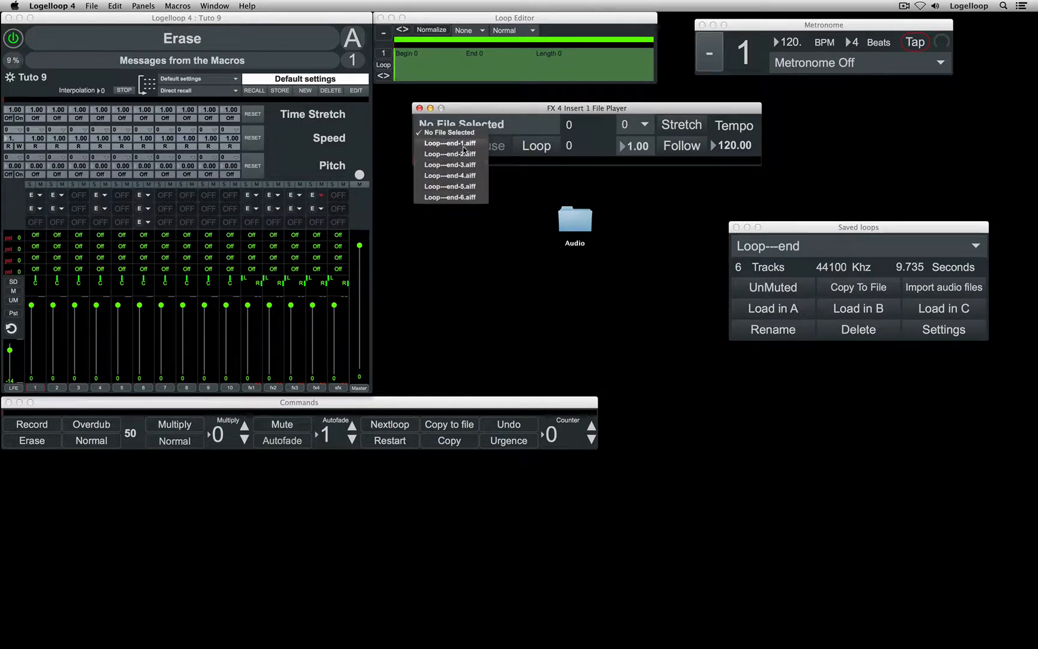
{"action": "left_click", "coordinate": [509, 189]}
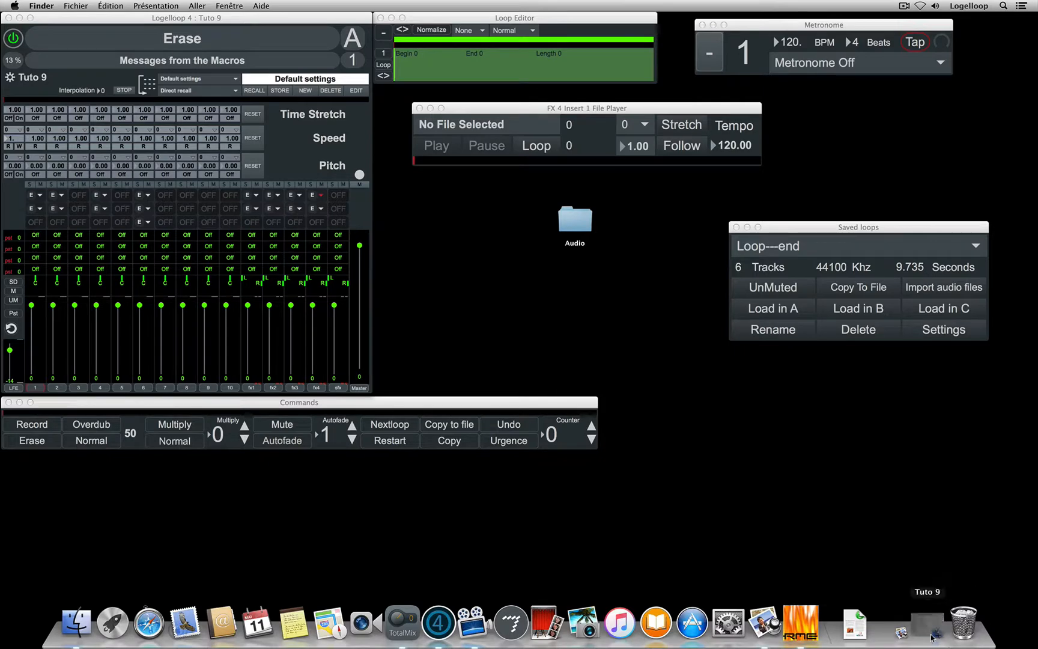
- Switch to Finder and open the Medias folder of the Tuto 9 project
{"action": "left_click", "coordinate": [929, 628]}
{"action": "left_click_drag", "start_coordinate": [842, 296], "coordinate": [545, 287]}
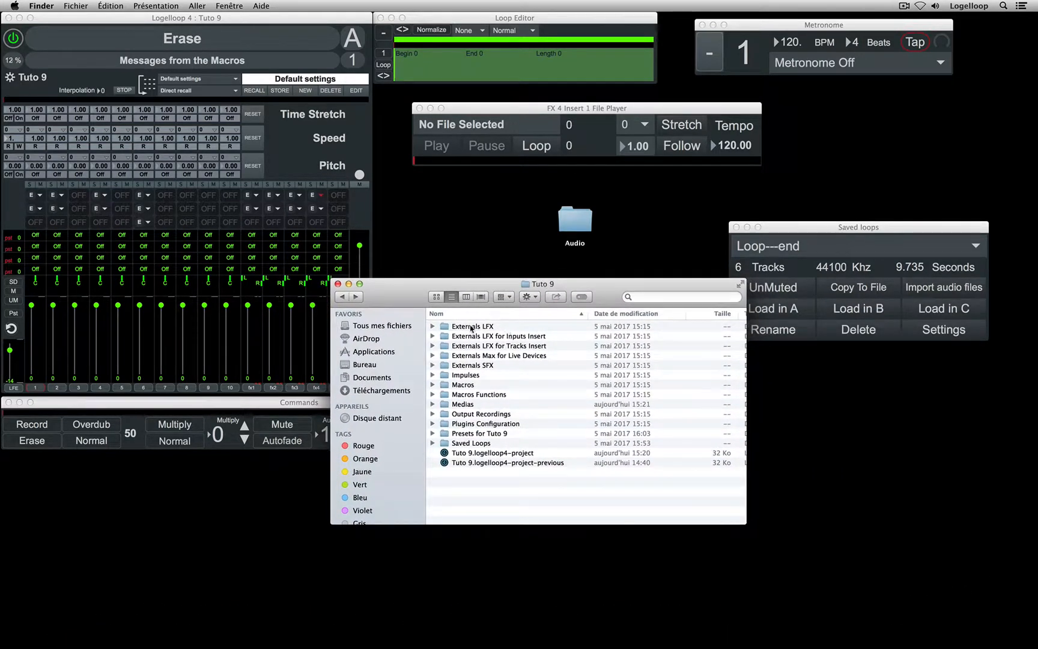
{"action": "double_click", "coordinate": [445, 405]}
{"action": "left_click_drag", "start_coordinate": [398, 288], "coordinate": [610, 294]}
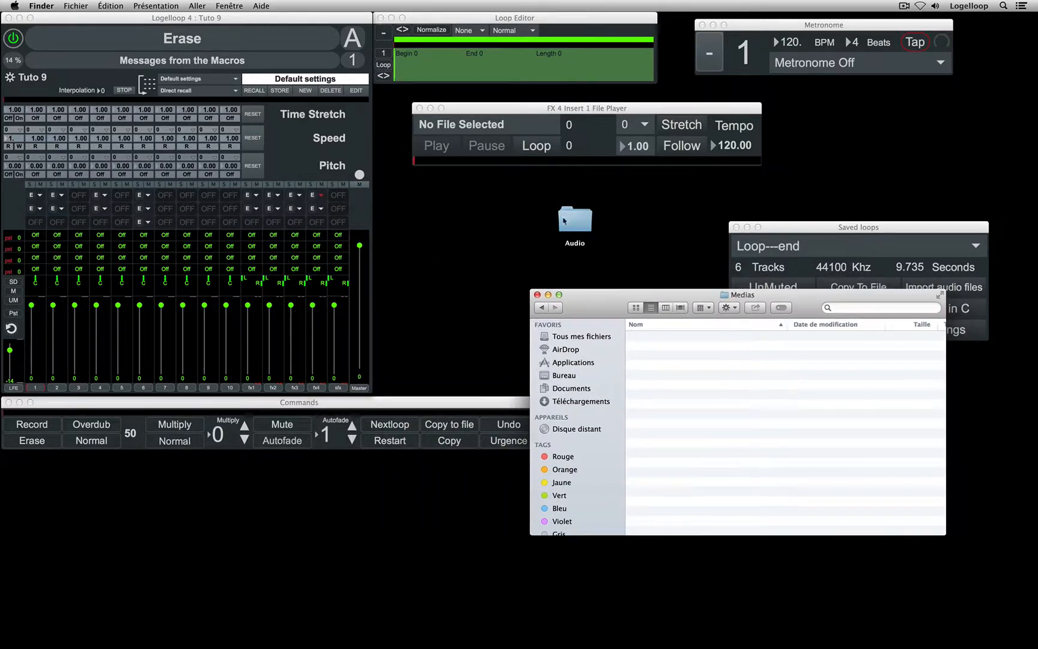
- Copy Bzzz.aif and Ring.aiff from the desktop's Audio folder into the Medias folder and close both folder windows
{"action": "double_click", "coordinate": [567, 219]}
{"action": "left_click_drag", "start_coordinate": [700, 229], "coordinate": [213, 153]}
{"action": "left_click_drag", "start_coordinate": [325, 220], "coordinate": [134, 197]}
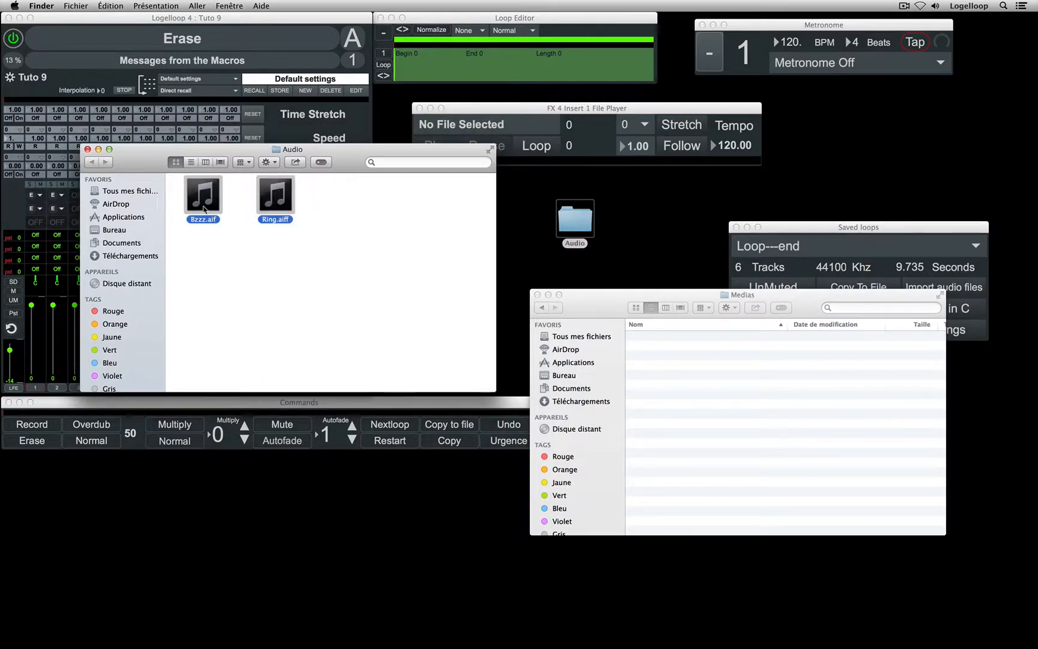
{"action": "right_click", "coordinate": [205, 208]}
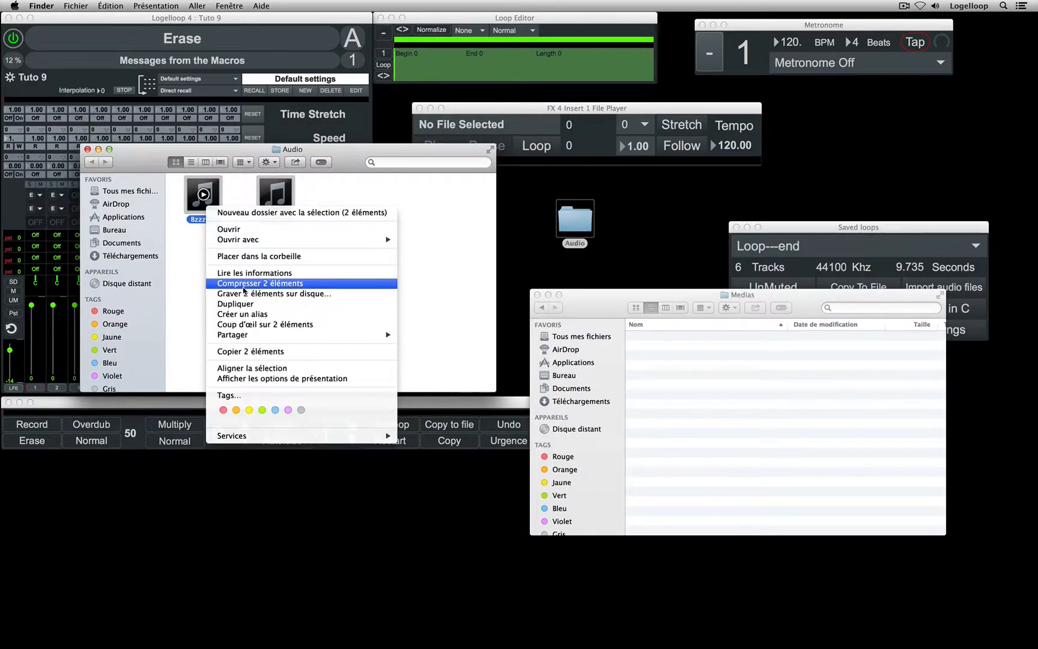
{"action": "left_click", "coordinate": [252, 352]}
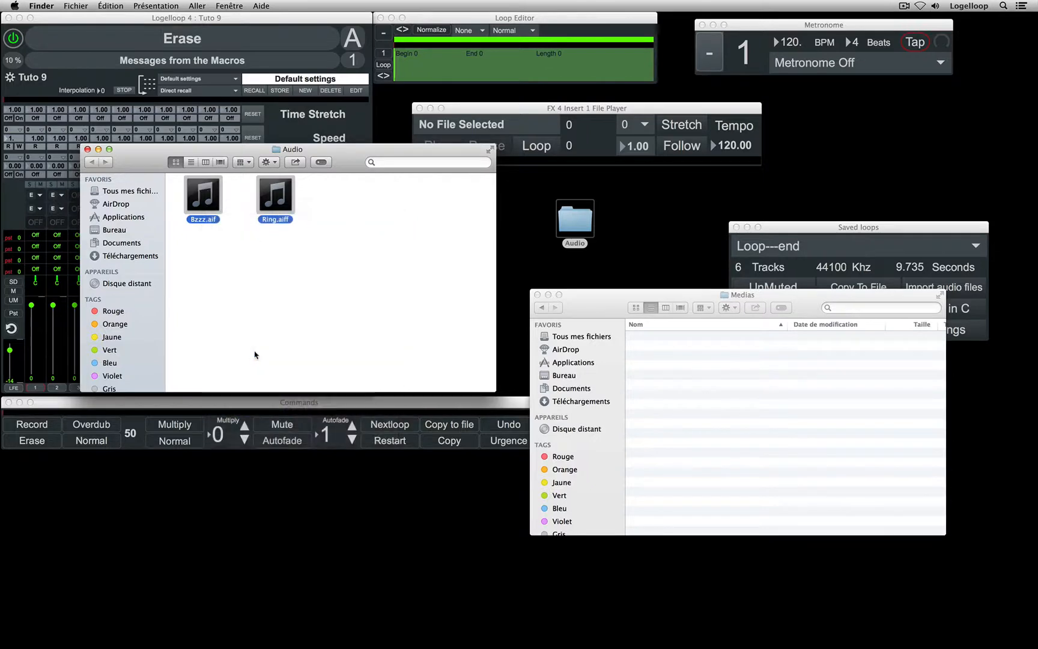
{"action": "right_click", "coordinate": [669, 373]}
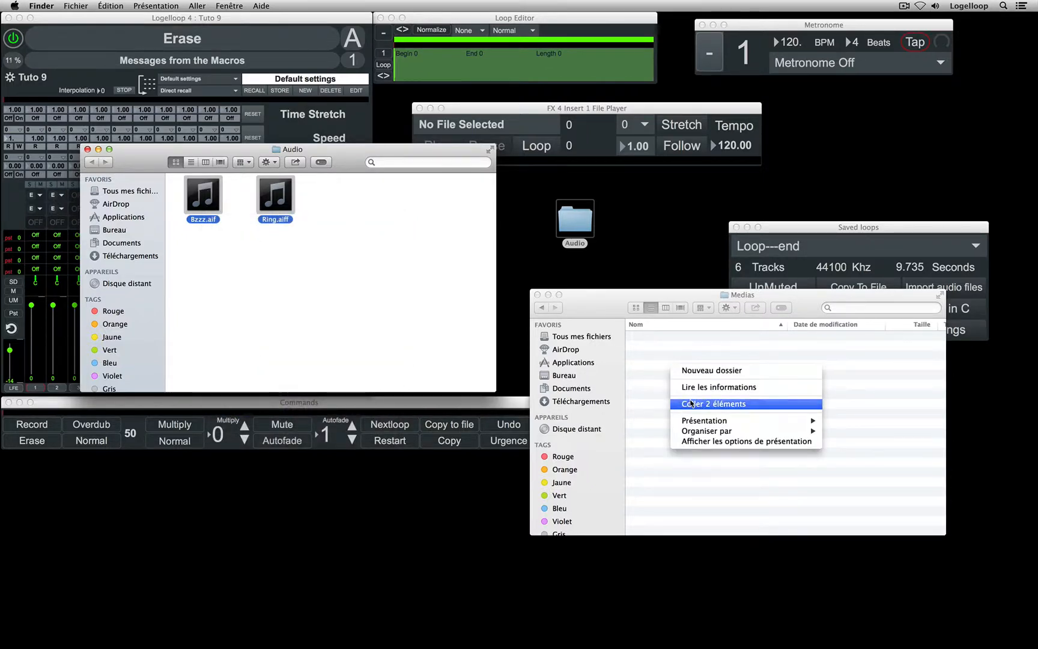
{"action": "left_click", "coordinate": [691, 403]}
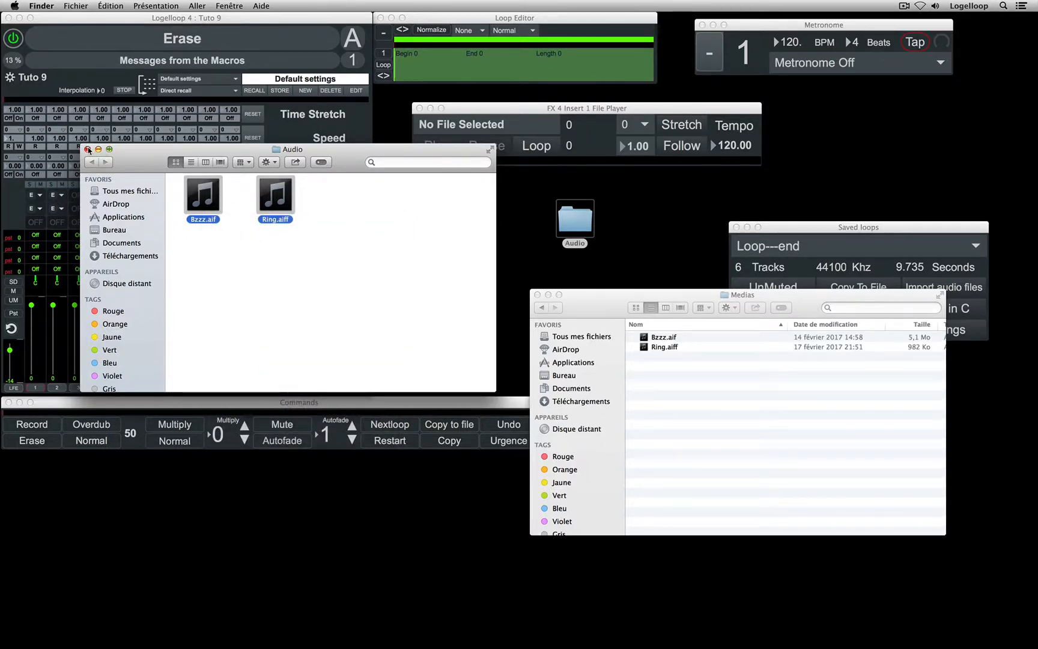
{"action": "left_click", "coordinate": [87, 149]}
{"action": "left_click", "coordinate": [537, 295]}
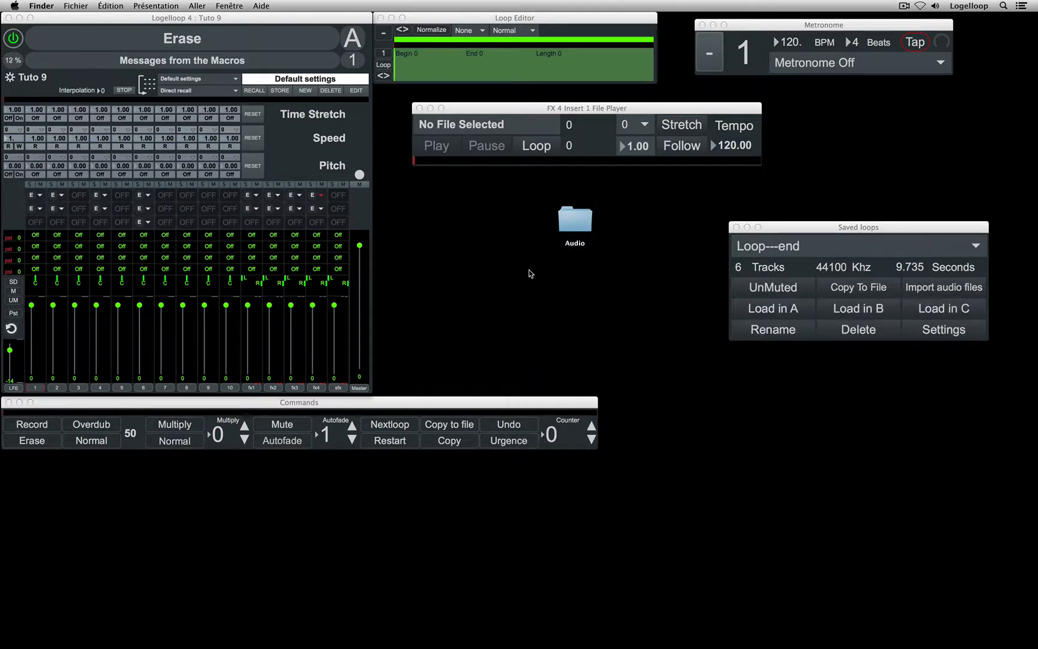
- Return to Logelloop, refresh the media list and select Ring.aiff in the FX 4 File Player
{"action": "left_click", "coordinate": [486, 128]}
{"action": "left_click", "coordinate": [484, 230]}
{"action": "left_click", "coordinate": [10, 329]}
{"action": "left_click", "coordinate": [476, 128]}
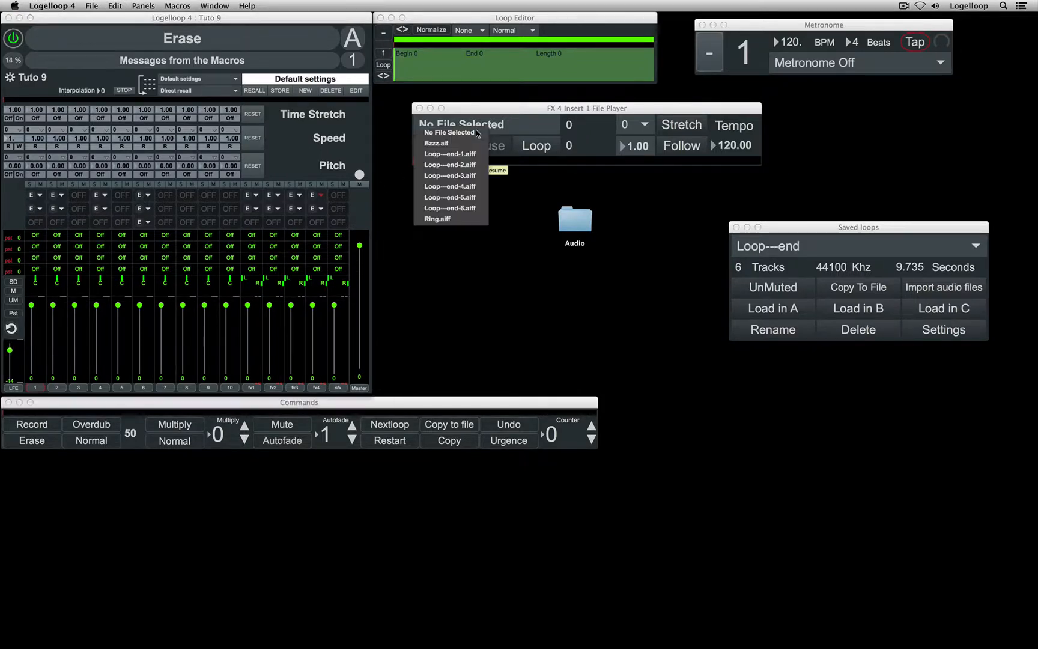
{"action": "left_click", "coordinate": [459, 218]}
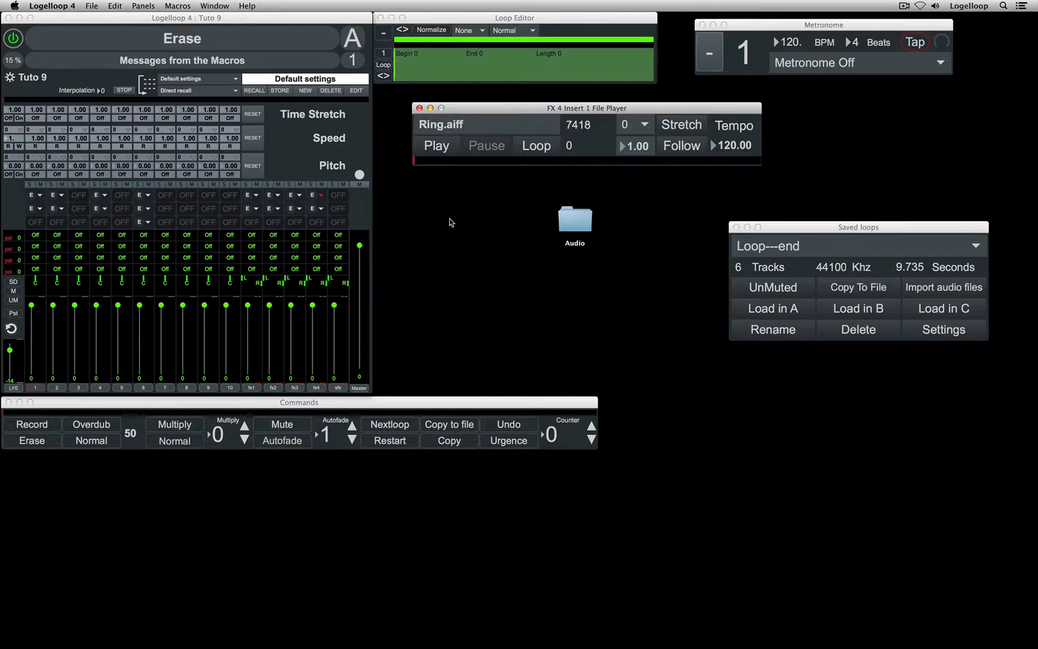
- Play Ring.aiff in the File Player, pause and resume it, and enable looping
{"action": "left_click", "coordinate": [451, 150]}
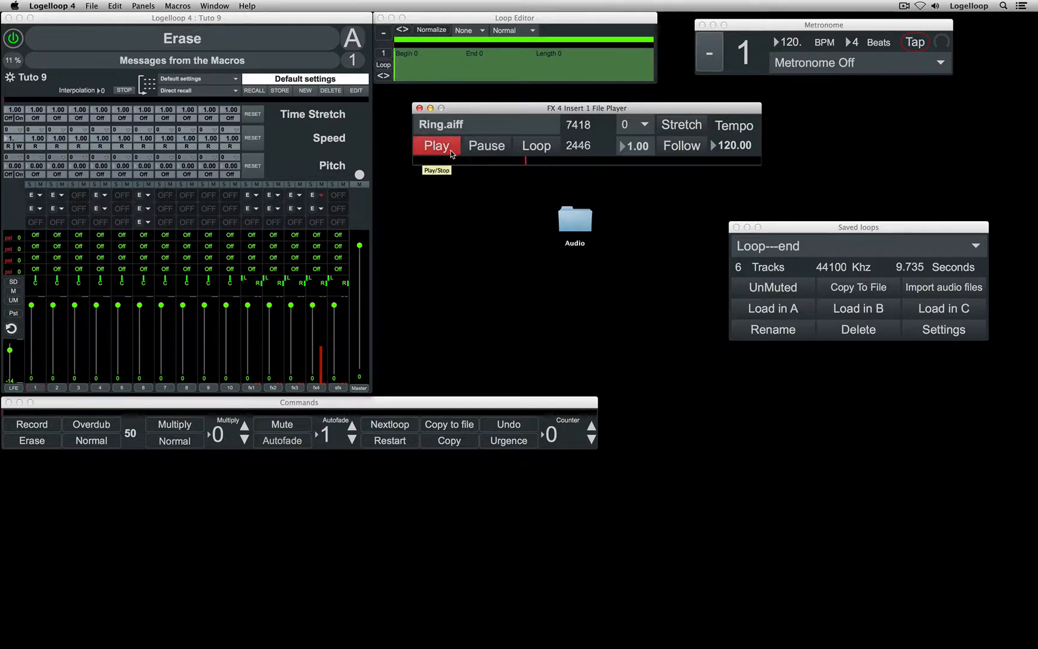
{"action": "left_click", "coordinate": [494, 151]}
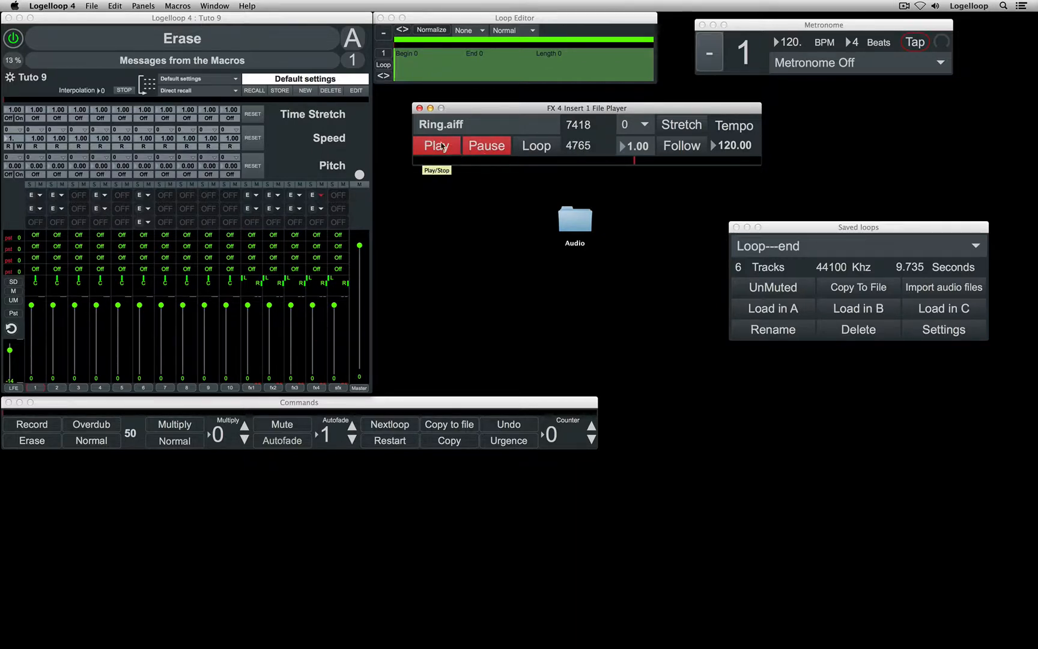
{"action": "left_click", "coordinate": [488, 146]}
{"action": "left_click", "coordinate": [530, 149]}
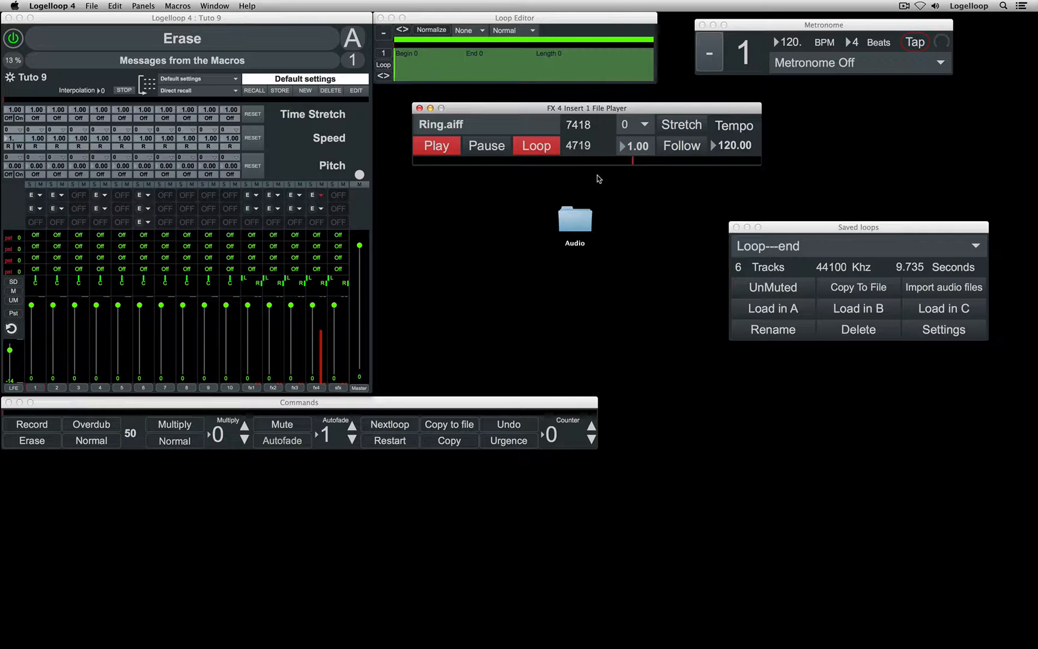
- Vary the transposition of the looping Ring.aiff in the File Player, ending at 22
{"action": "left_click", "coordinate": [642, 126]}
{"action": "left_click", "coordinate": [642, 196]}
{"action": "left_click", "coordinate": [642, 125]}
{"action": "mouse_move", "coordinate": [631, 19]}
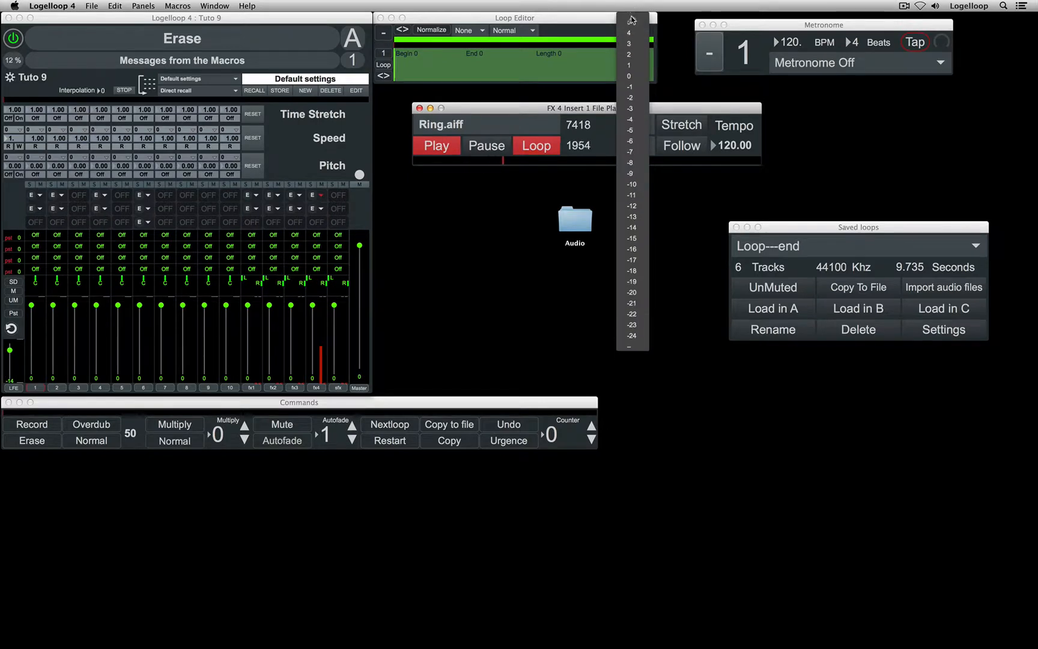
{"action": "left_click", "coordinate": [632, 54]}
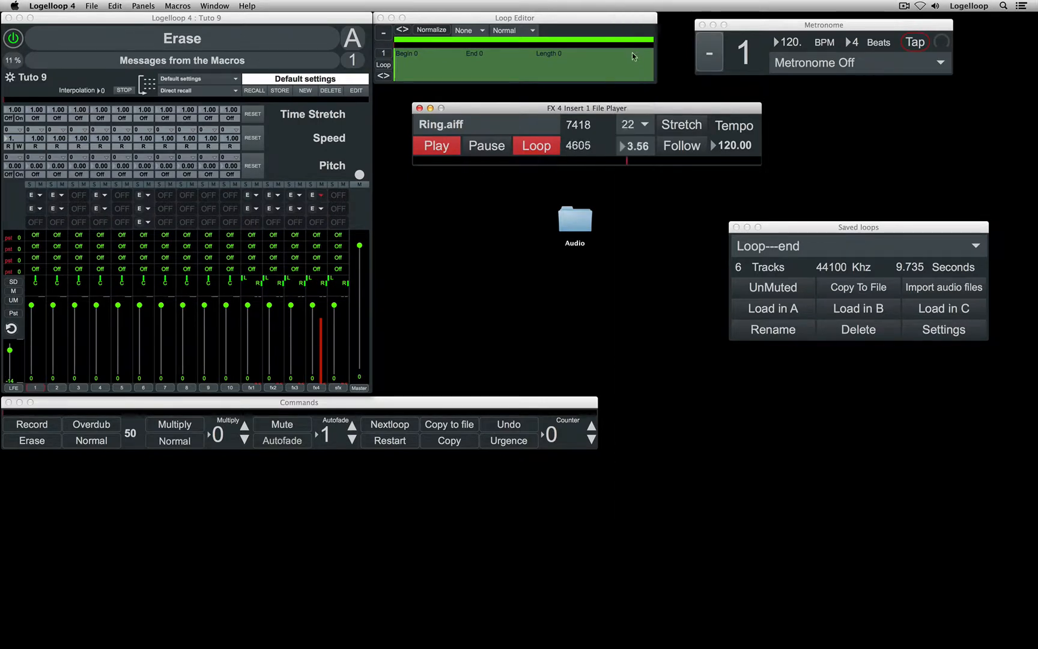
- Try the File Player's Stretch mode while varying the speed, bring the speed back to 1.00 and transposition to 0, and switch Stretch off
{"action": "left_click", "coordinate": [681, 127]}
{"action": "mouse_move", "coordinate": [647, 147]}
{"action": "left_mouse_down"}
{"action": "mouse_move", "coordinate": [647, 180]}
{"action": "mouse_move", "coordinate": [637, 152]}
{"action": "left_mouse_up"}
{"action": "left_click", "coordinate": [669, 126]}
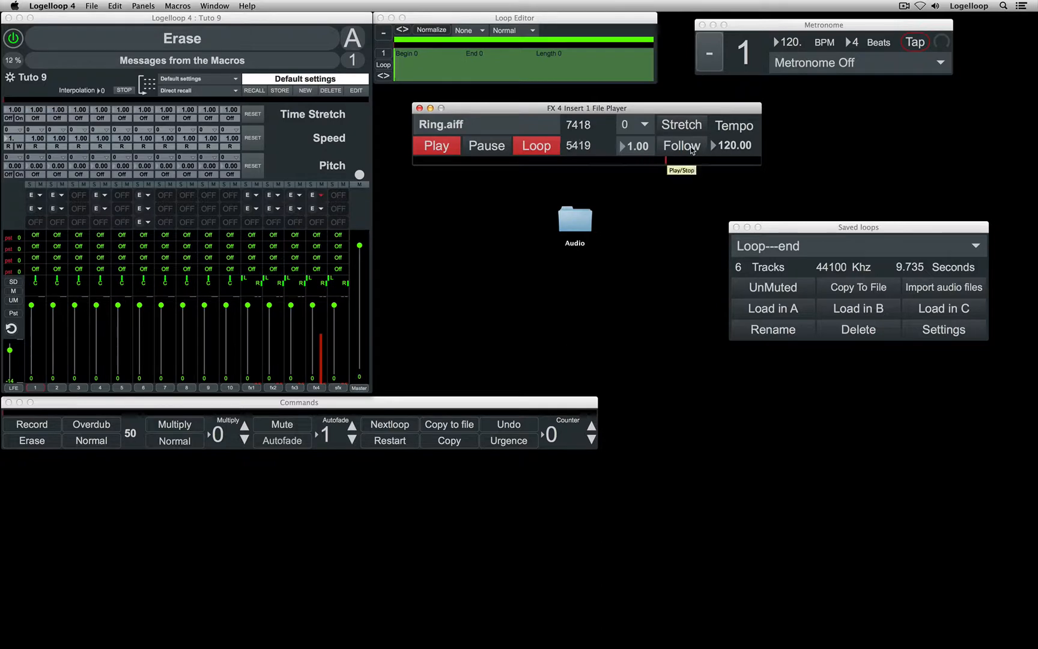
- Enable Follow in the FX 4 File Player and set the metronome mode to Metronome Master
{"action": "left_click", "coordinate": [692, 150]}
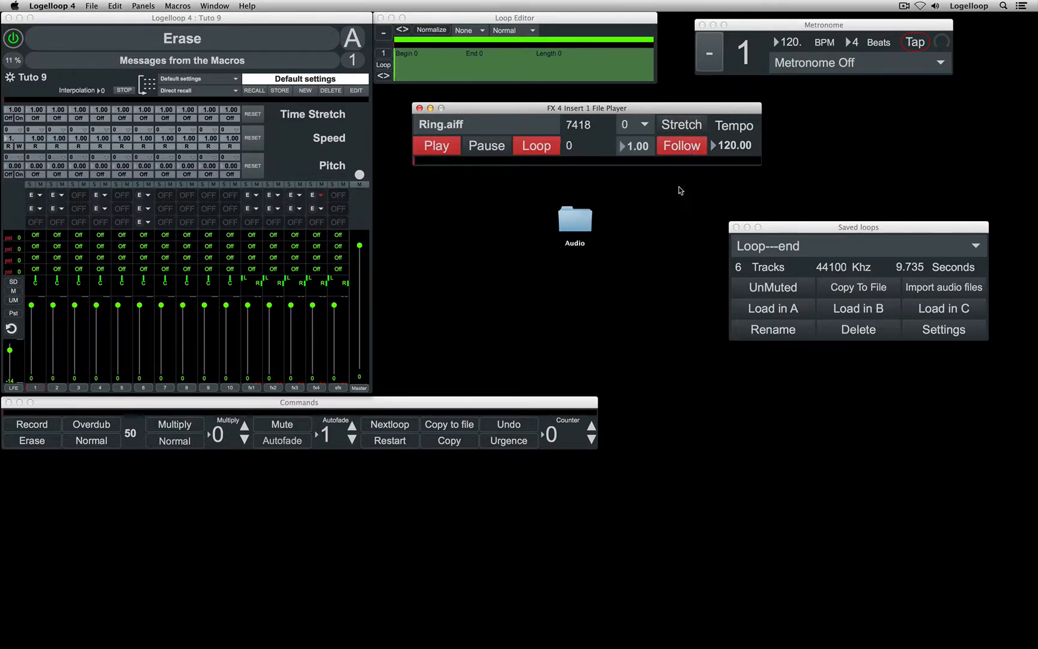
{"action": "left_click", "coordinate": [891, 63]}
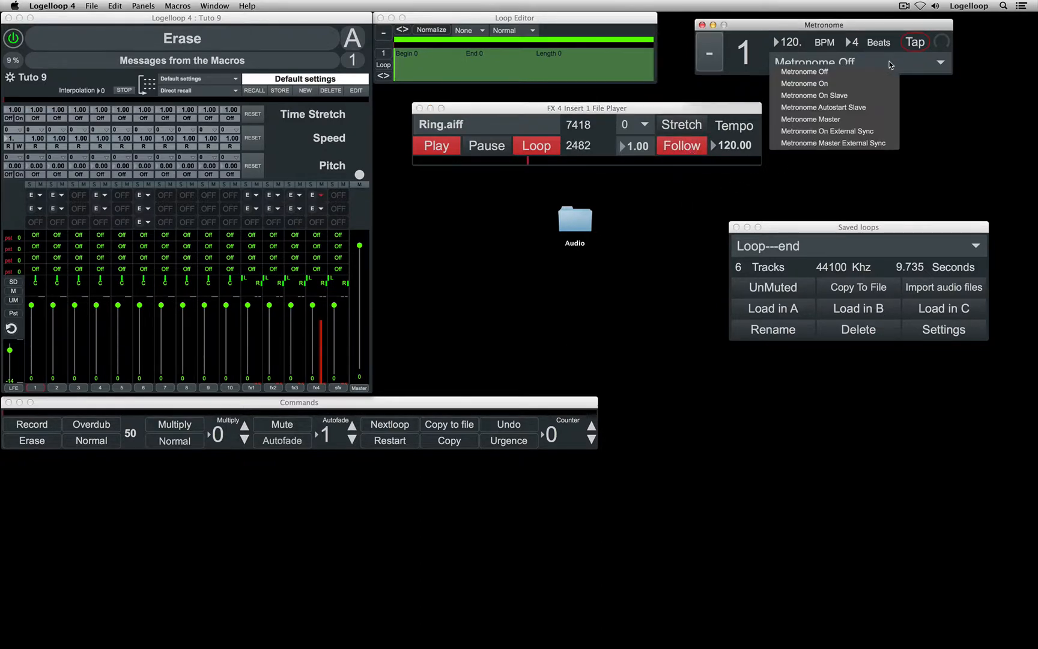
{"action": "left_click", "coordinate": [843, 116]}
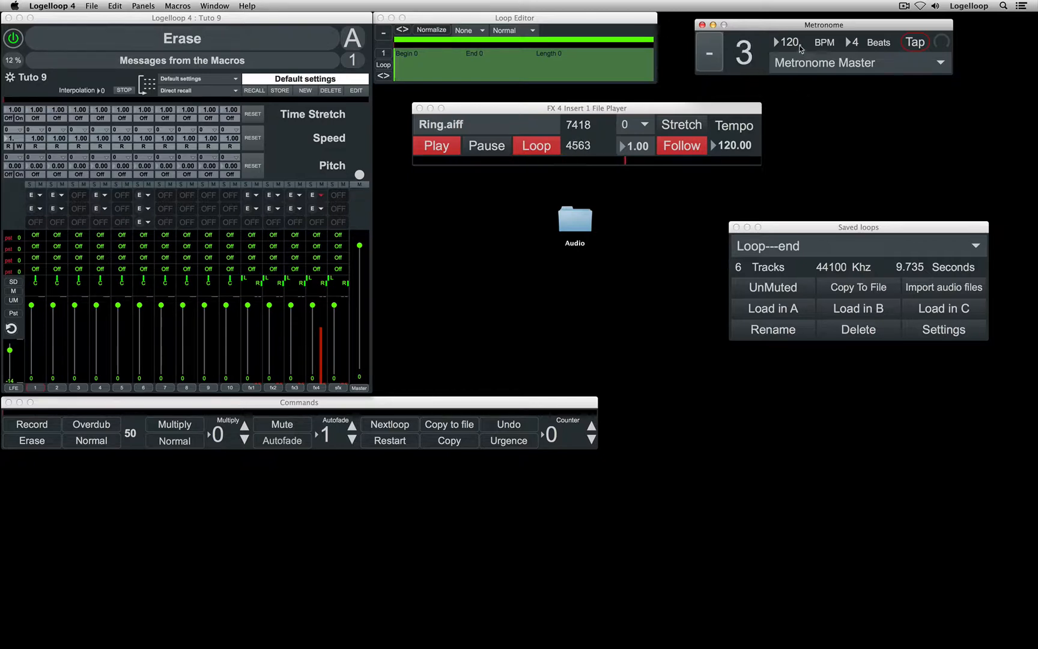
- Raise the metronome to 274 BPM and the File Player tempo to 275, and lower them to 98 BPM and 99
{"action": "left_click_drag", "start_coordinate": [799, 46], "coordinate": [796, 0]}
{"action": "left_click_drag", "start_coordinate": [787, 44], "coordinate": [791, 1]}
{"action": "left_click_drag", "start_coordinate": [792, 43], "coordinate": [792, 1]}
{"action": "left_click_drag", "start_coordinate": [742, 146], "coordinate": [742, 53]}
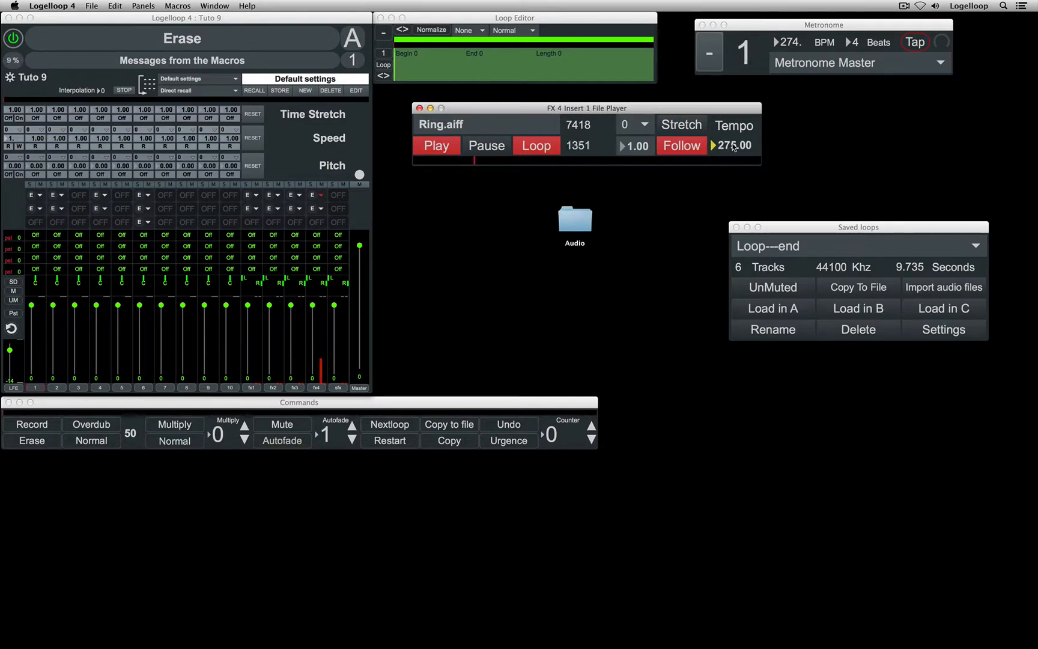
{"action": "left_click_drag", "start_coordinate": [798, 44], "coordinate": [738, 180]}
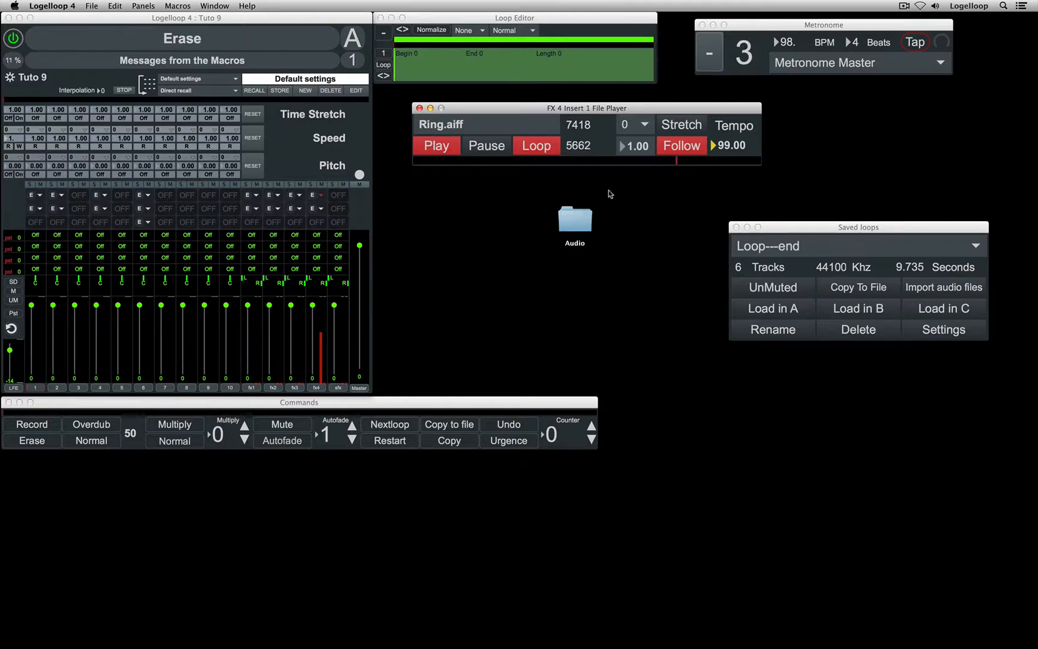
- Unload the File Player from the first FX 4 insert and load the Playlist insert in the same slot
{"action": "left_click", "coordinate": [322, 195]}
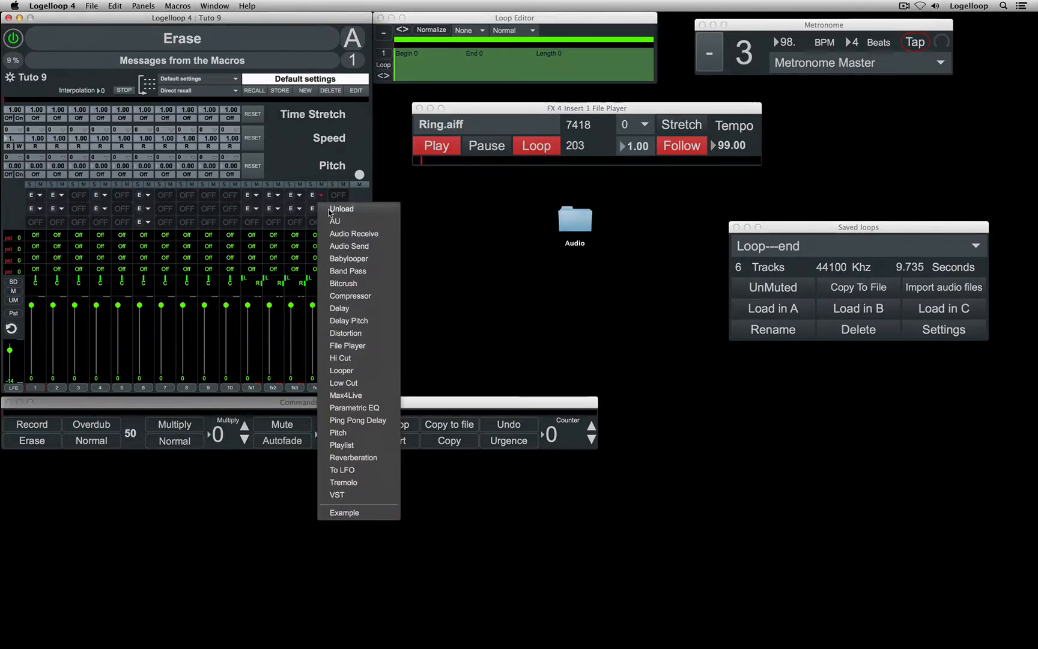
{"action": "left_click", "coordinate": [327, 209]}
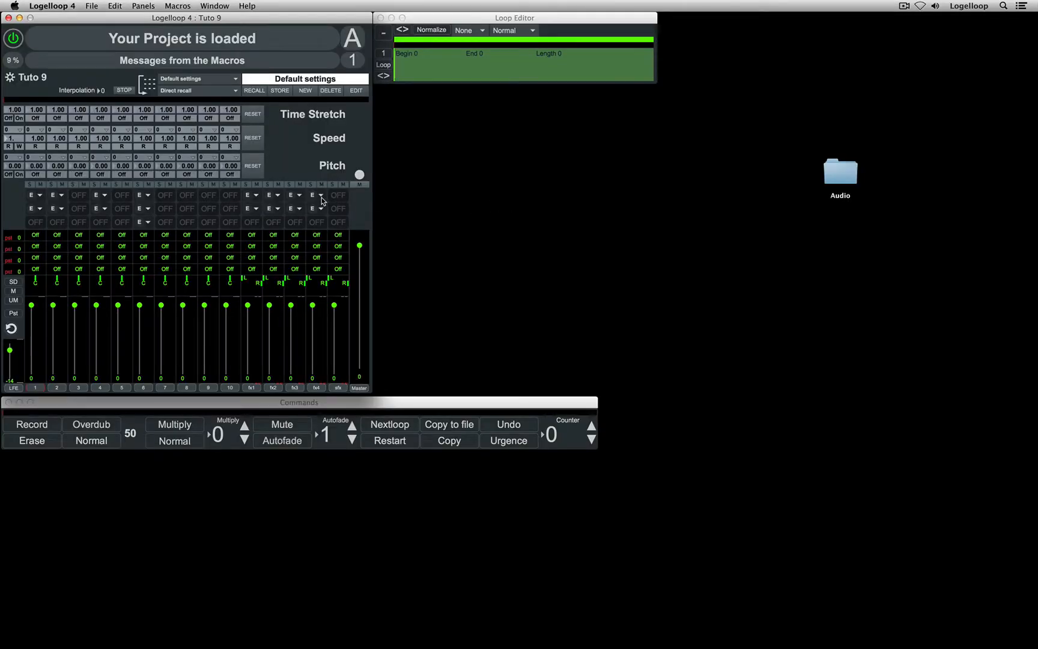
{"action": "left_click", "coordinate": [322, 196]}
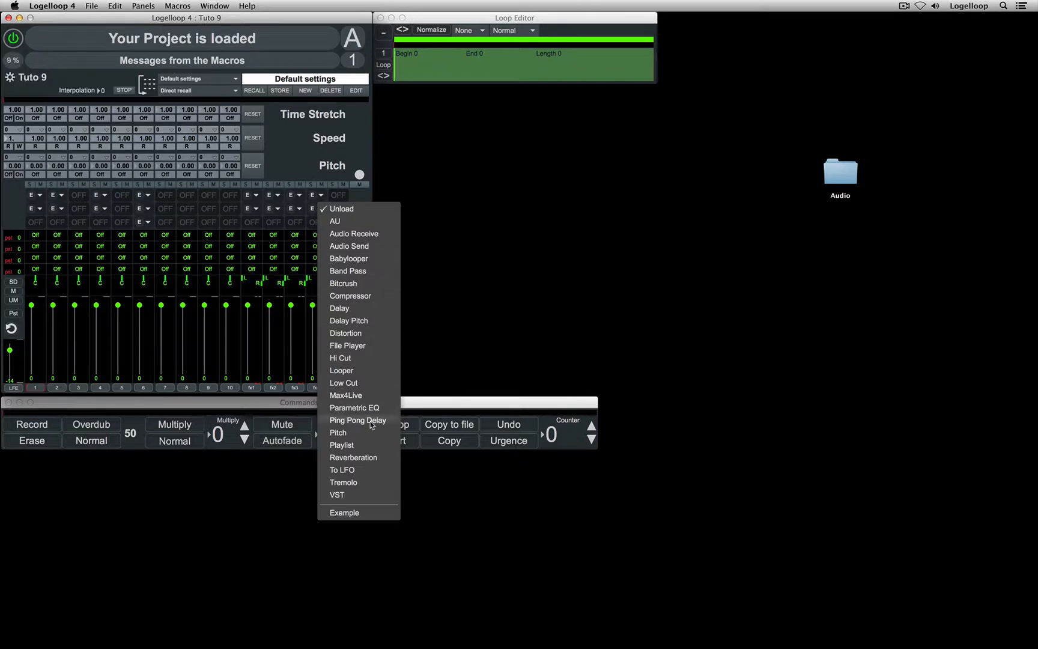
{"action": "left_click", "coordinate": [342, 445]}
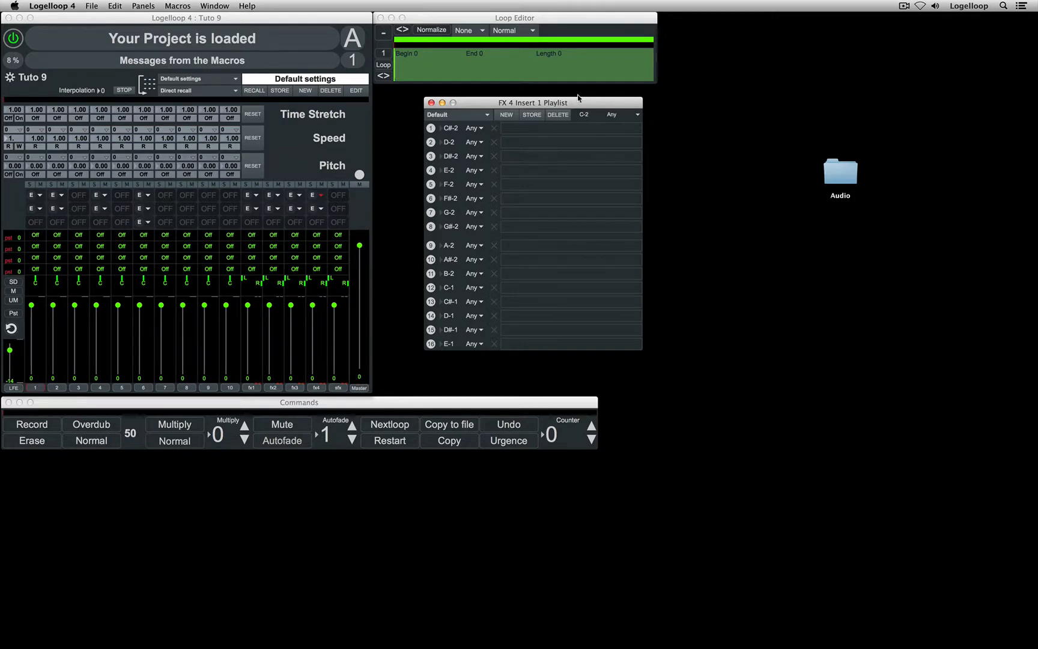
- Bring up the Tuto 9 project folder in the Finder, place it beside the FX 4 Playlist, and open its Medias folder
{"action": "double_click", "coordinate": [839, 163]}
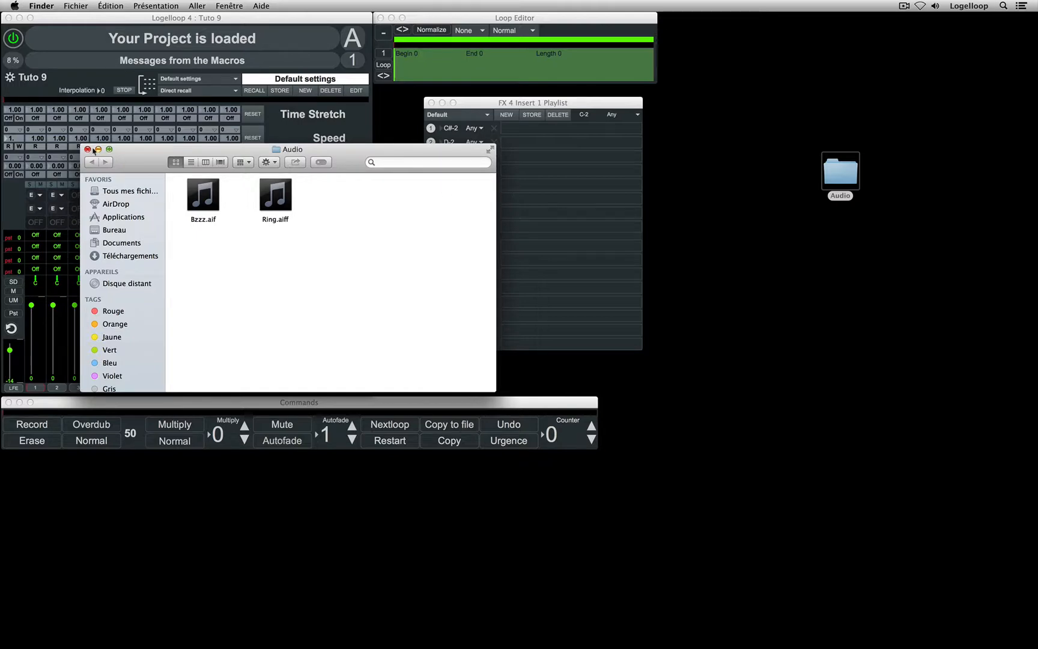
{"action": "left_click", "coordinate": [87, 149]}
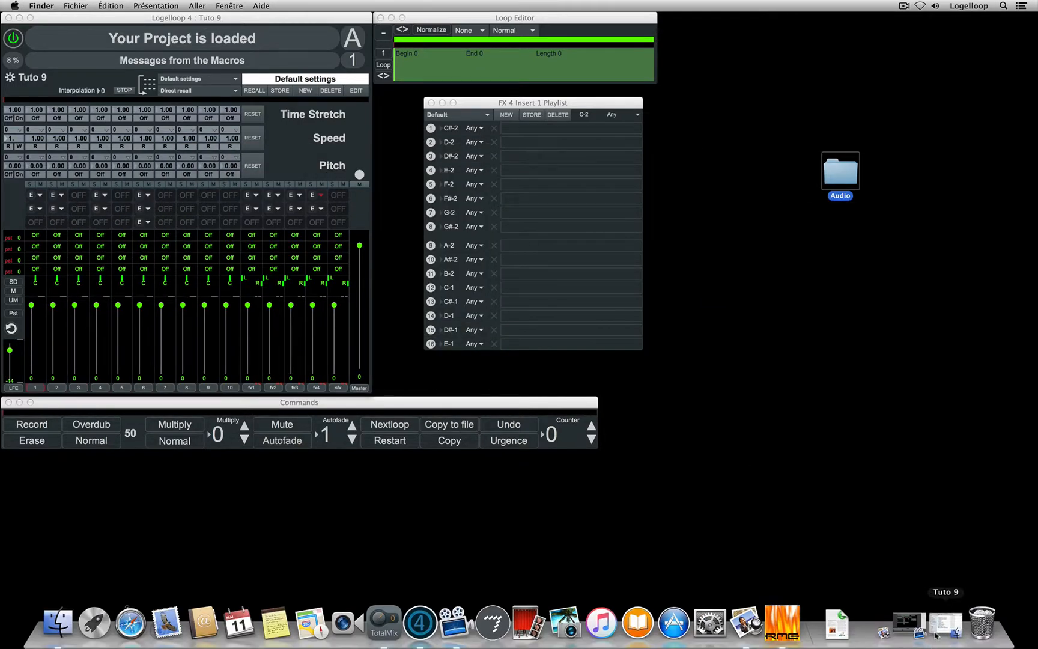
{"action": "left_click", "coordinate": [936, 635]}
{"action": "left_click_drag", "start_coordinate": [344, 150], "coordinate": [876, 223]}
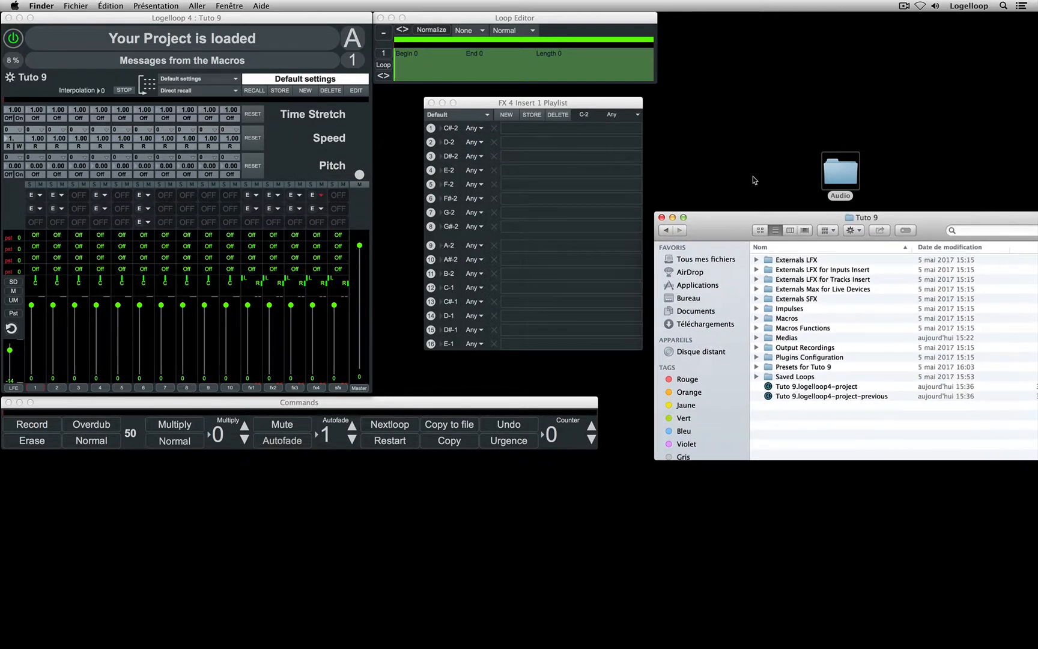
{"action": "double_click", "coordinate": [768, 340]}
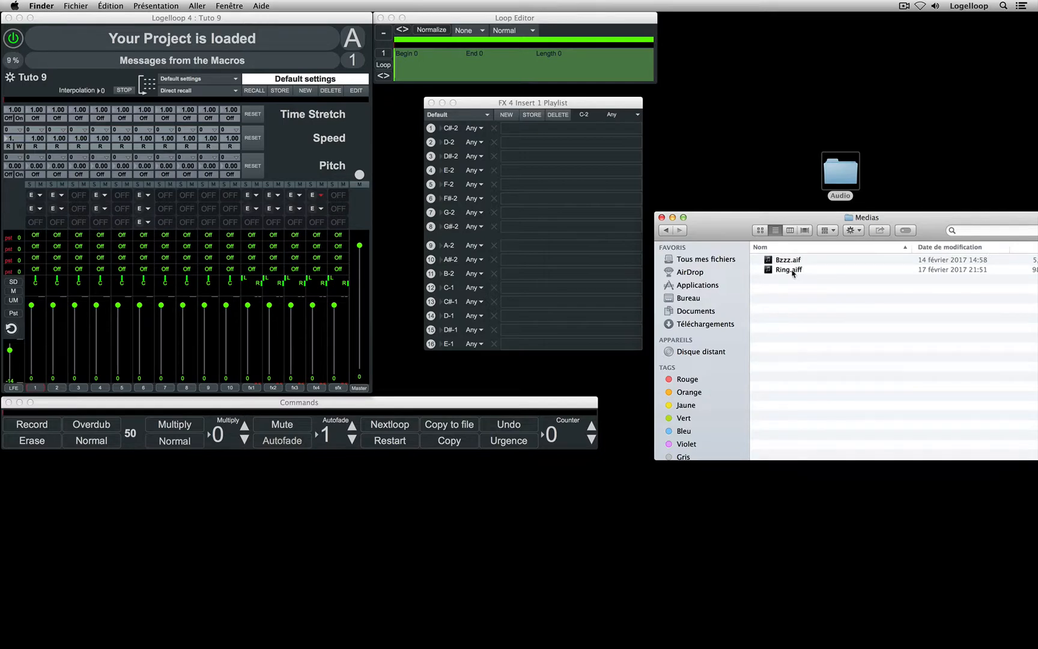
- Add Bzzz.aif to playlist slots 2 and 7 and Ring.aiff to slots 5 and 8, and close the Medias folder
{"action": "left_click_drag", "start_coordinate": [769, 263], "coordinate": [532, 145]}
{"action": "left_click_drag", "start_coordinate": [768, 271], "coordinate": [561, 184]}
{"action": "left_click_drag", "start_coordinate": [772, 261], "coordinate": [561, 212]}
{"action": "left_click_drag", "start_coordinate": [771, 270], "coordinate": [595, 233]}
{"action": "left_click", "coordinate": [662, 218]}
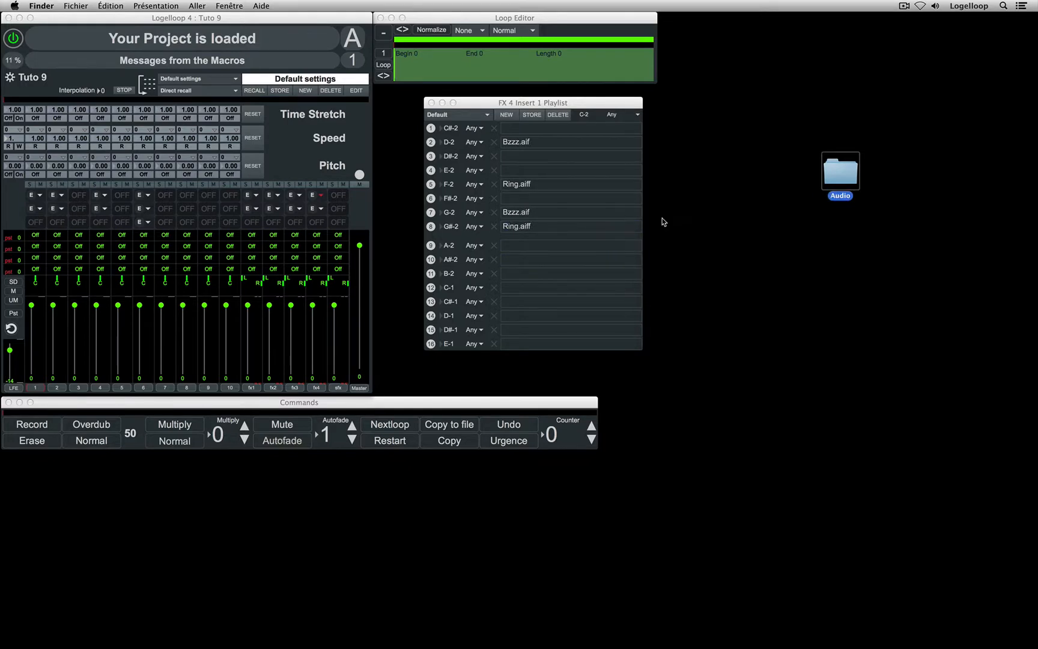
- Return to Logelloop, play the sounds in playlist slots 2, 5 and 8, stop playback, and view the list of saved playlists
{"action": "left_click", "coordinate": [663, 222]}
{"action": "left_click", "coordinate": [431, 142]}
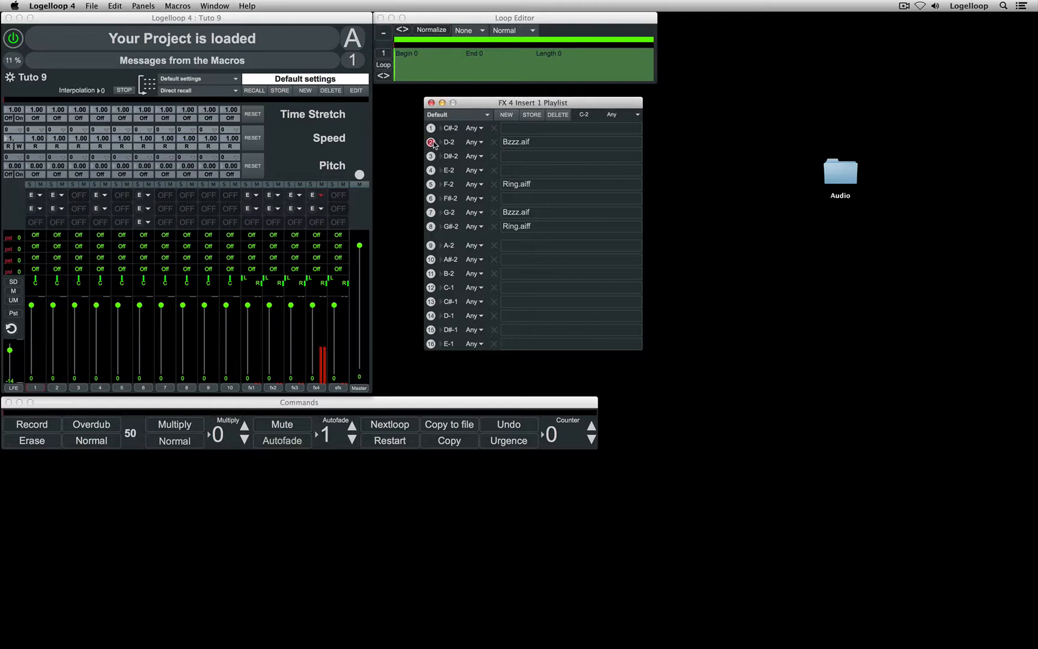
{"action": "left_click", "coordinate": [432, 185]}
{"action": "left_click", "coordinate": [431, 226]}
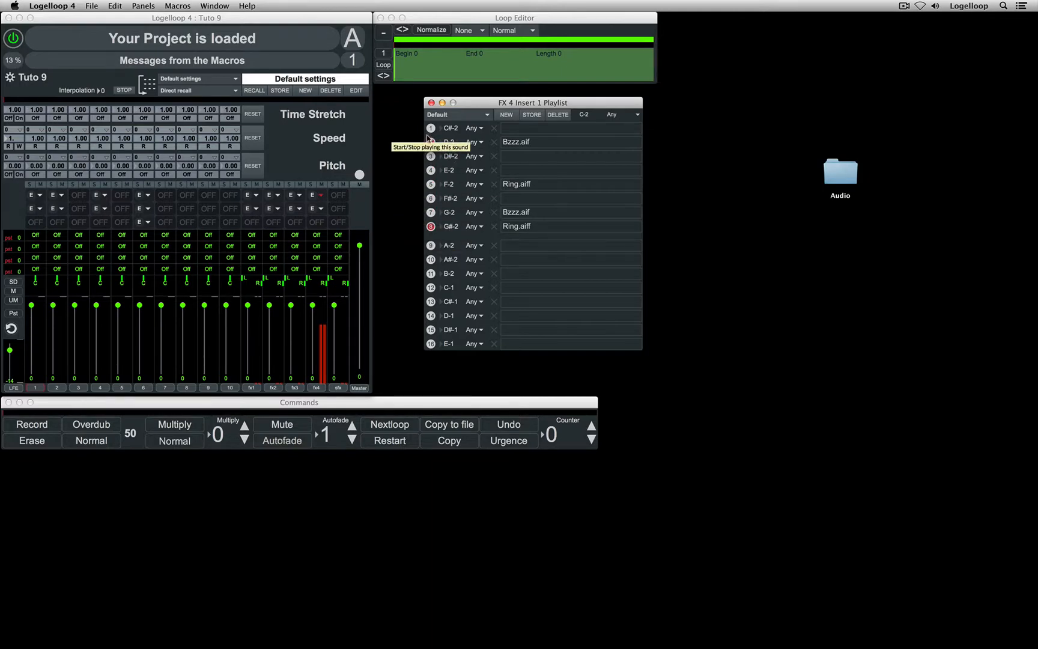
{"action": "left_click", "coordinate": [430, 228]}
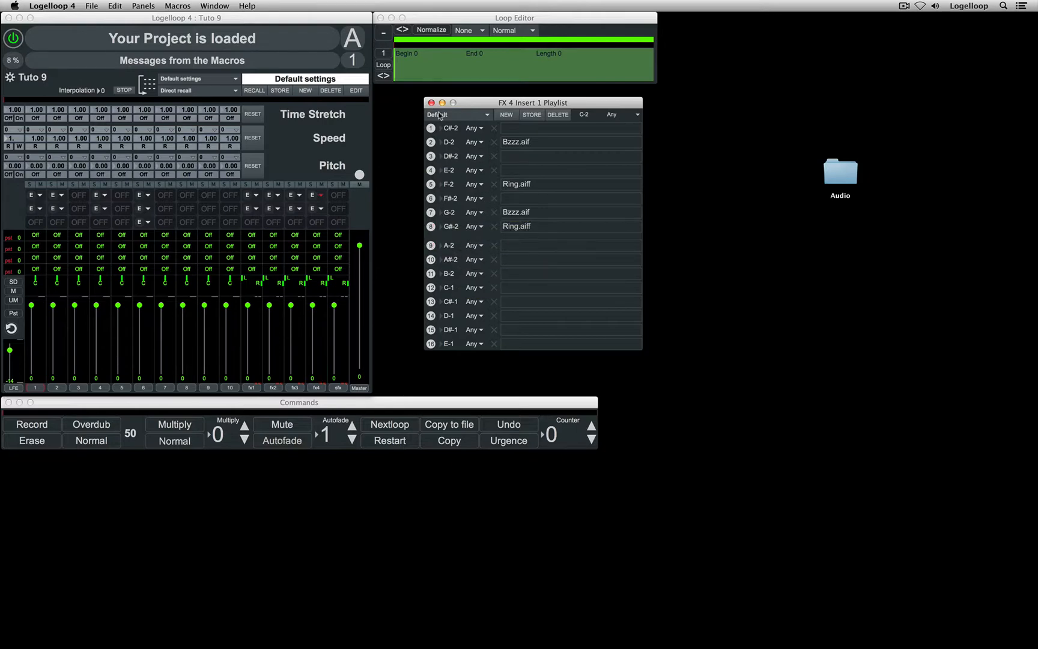
{"action": "left_click", "coordinate": [459, 115]}
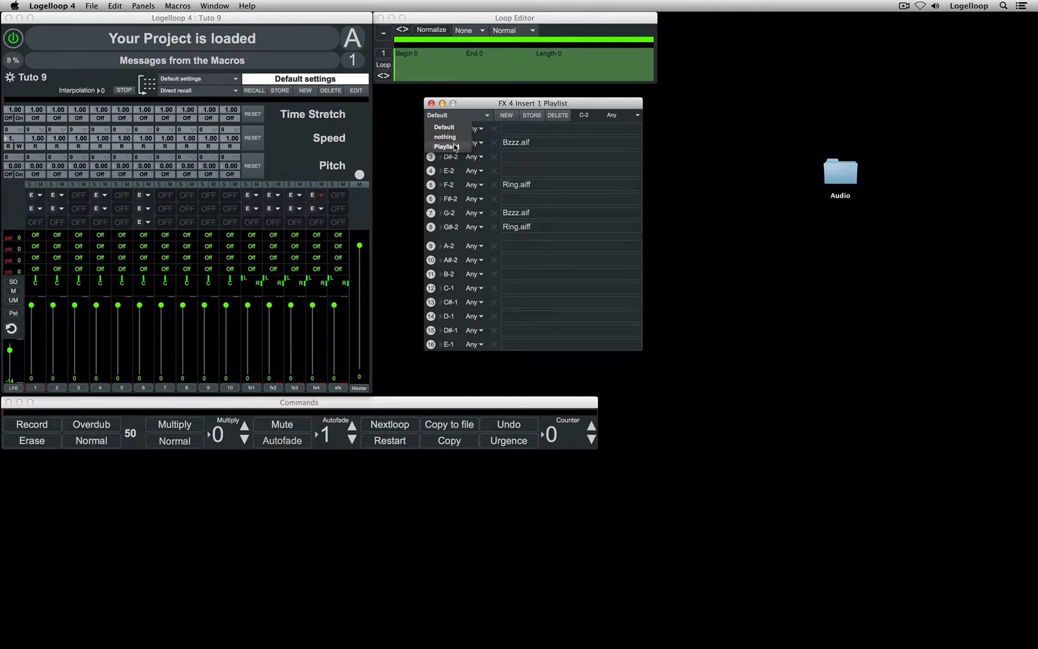
{"action": "left_click", "coordinate": [471, 101]}
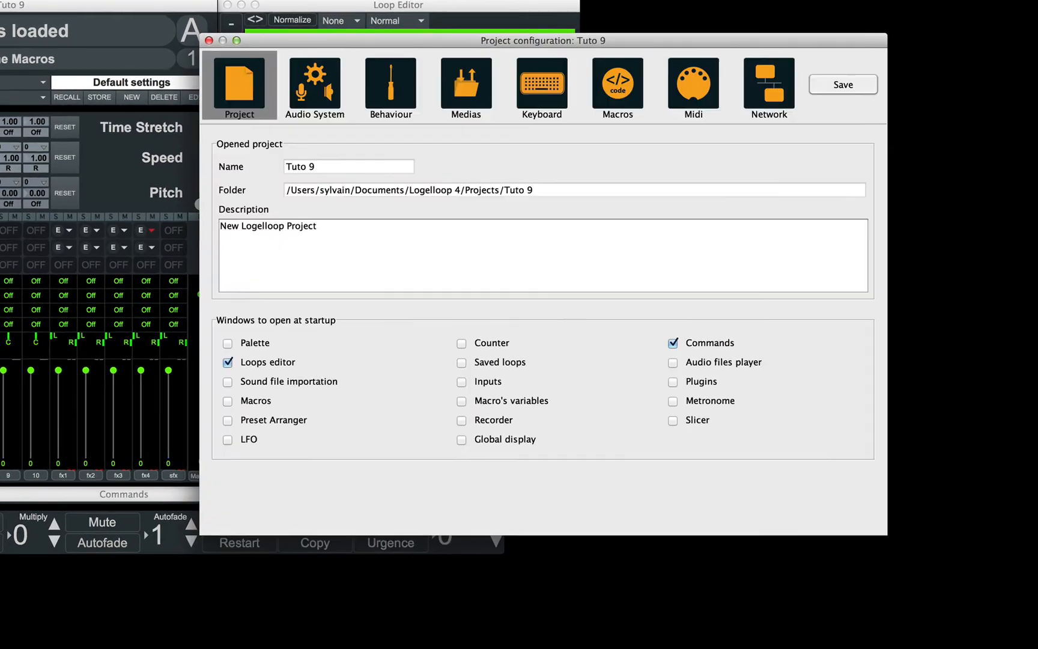
- Activate the MIDI commands for controlling inserts by device in the Tuto 9 project configuration
{"action": "left_click", "coordinate": [681, 96]}
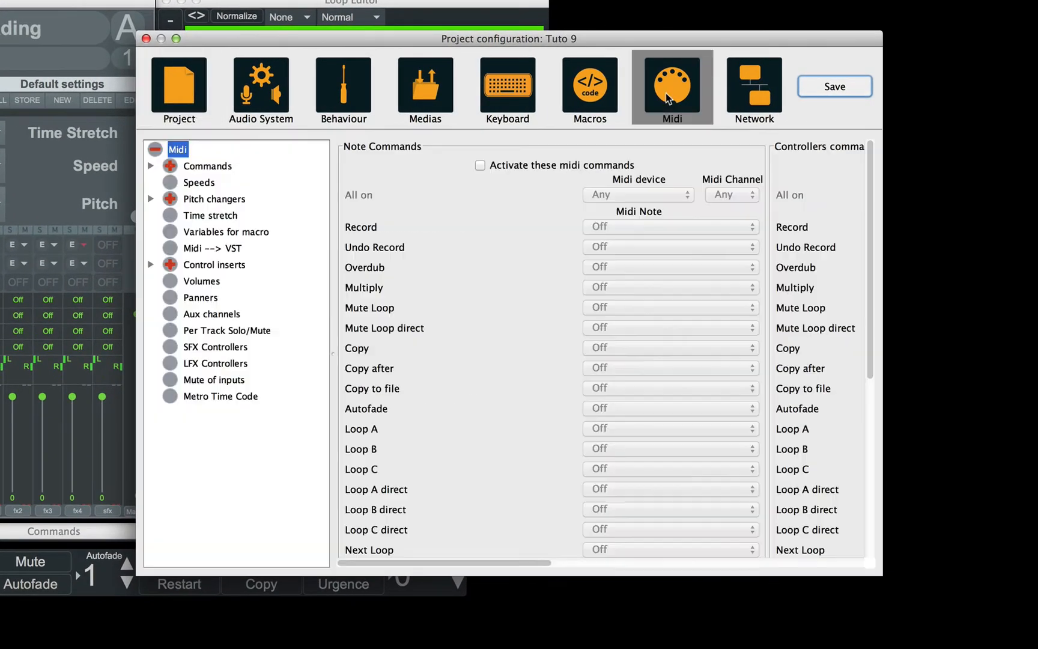
{"action": "double_click", "coordinate": [188, 266]}
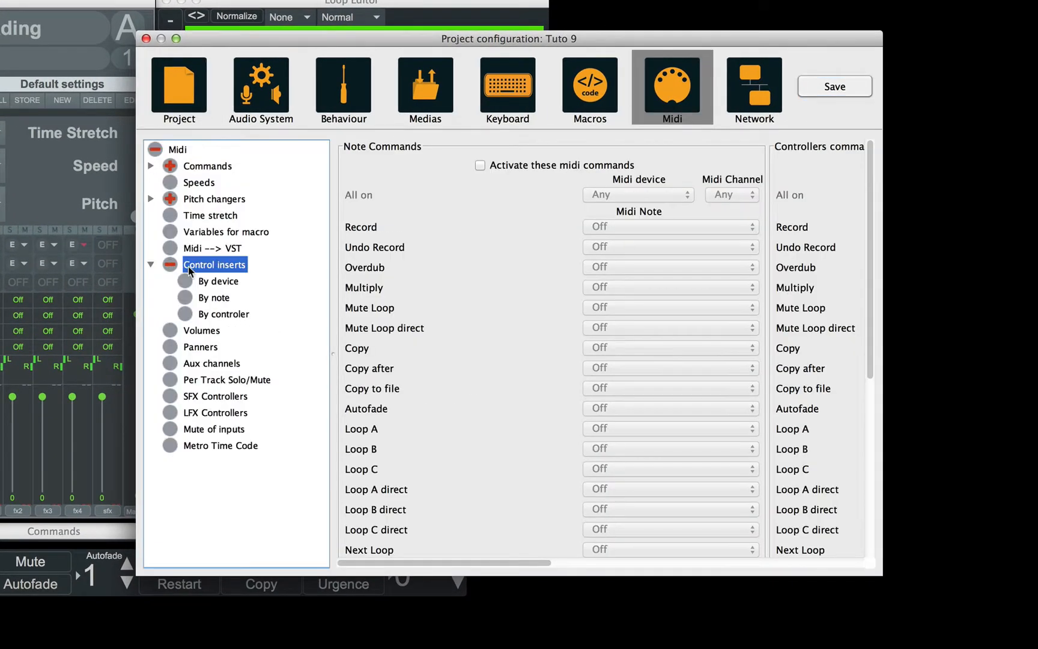
{"action": "left_click", "coordinate": [211, 281]}
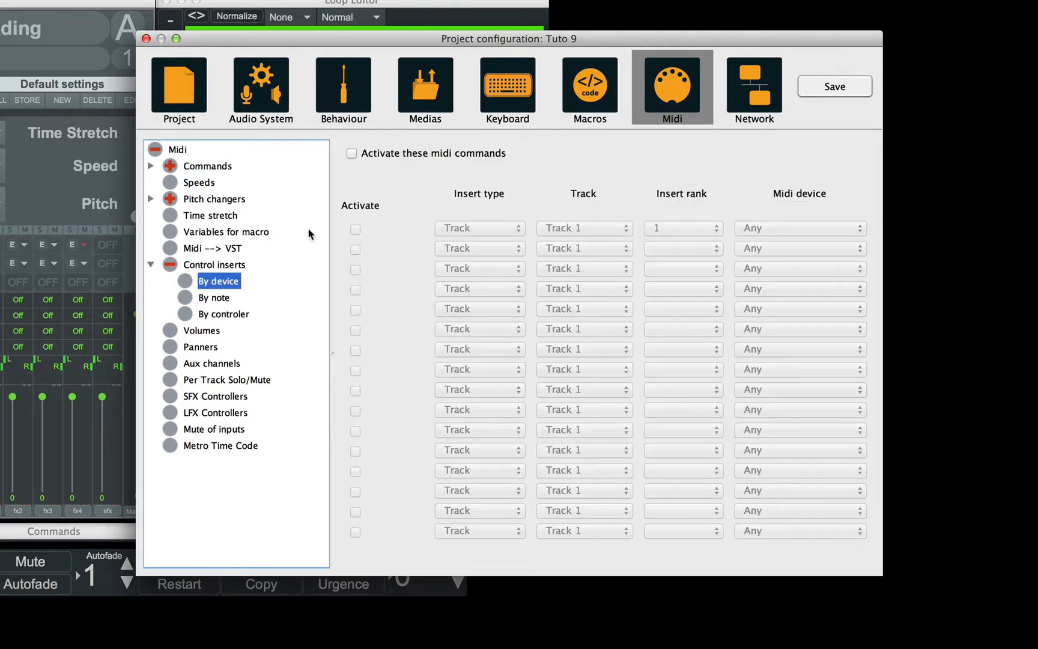
{"action": "left_click", "coordinate": [352, 154]}
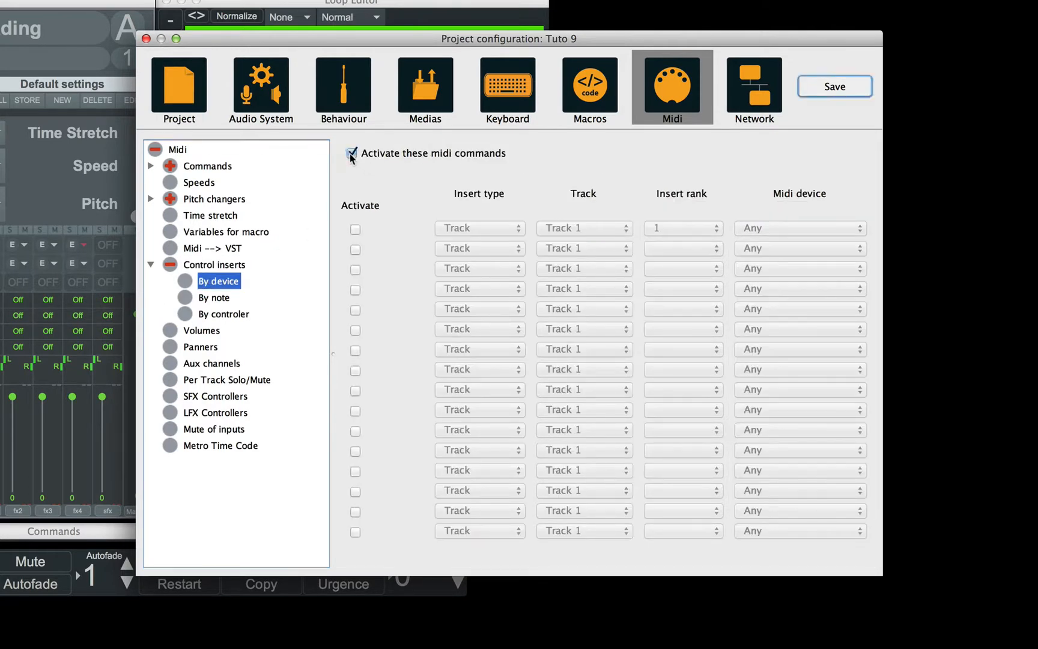
- Activate the first by-device row for insert type FX, track FX 4, insert rank 1, and save the project configuration
{"action": "left_click", "coordinate": [355, 229]}
{"action": "left_click", "coordinate": [479, 229]}
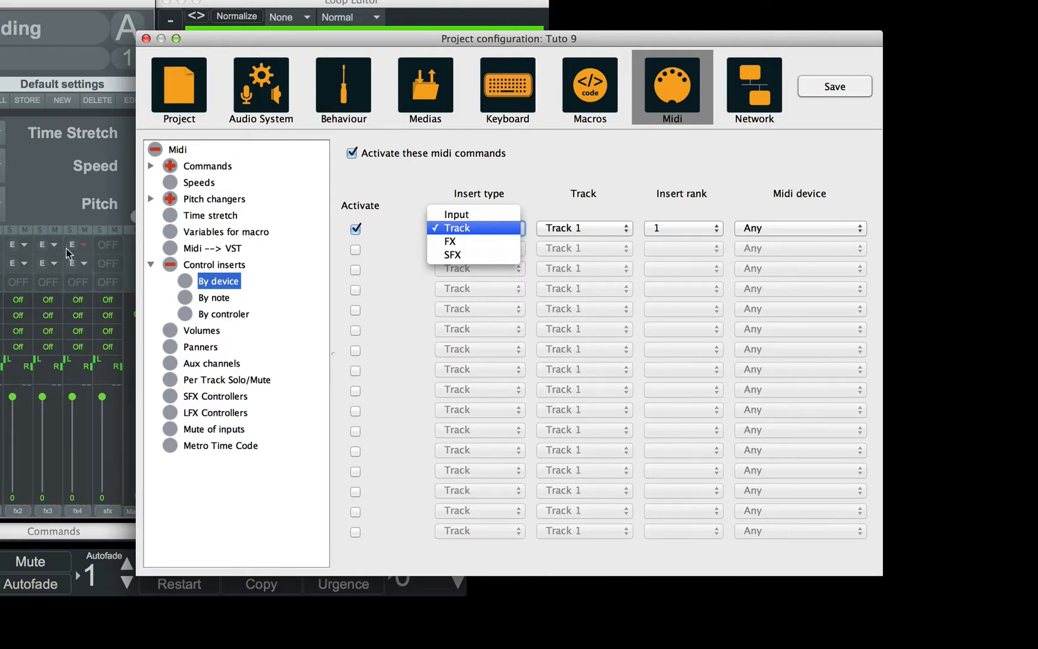
{"action": "left_click", "coordinate": [450, 241]}
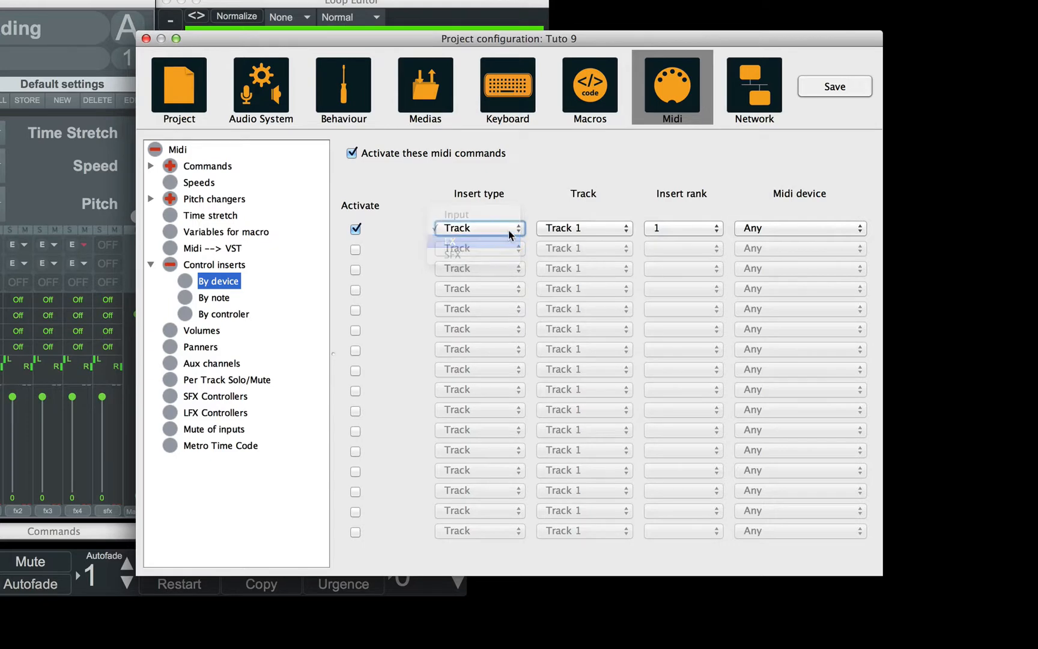
{"action": "left_click", "coordinate": [584, 228]}
{"action": "left_click", "coordinate": [586, 268]}
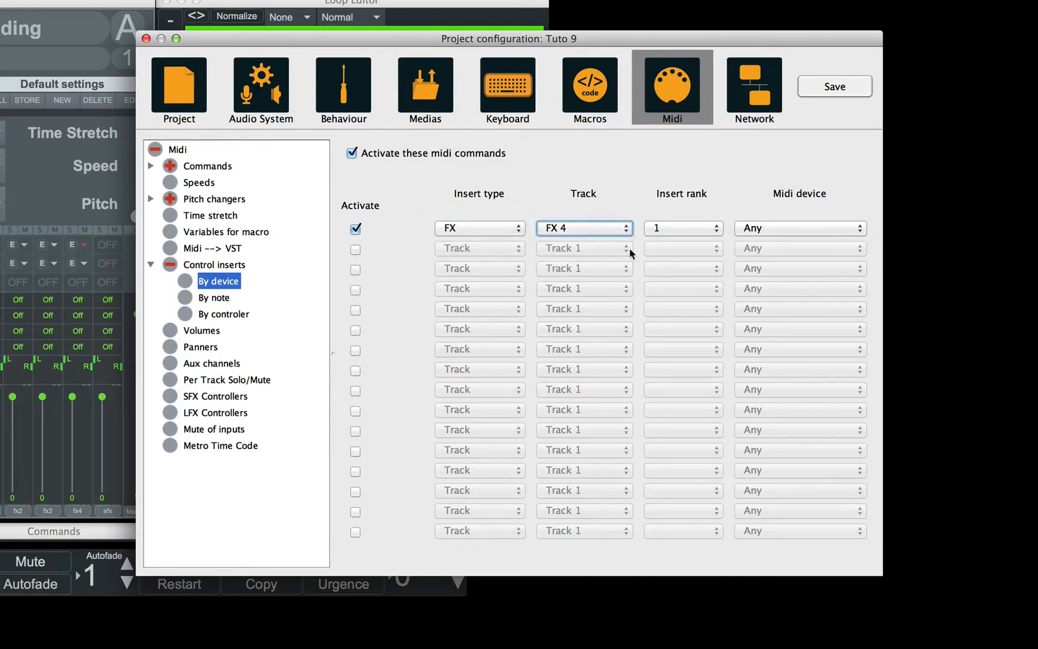
{"action": "left_click", "coordinate": [658, 228]}
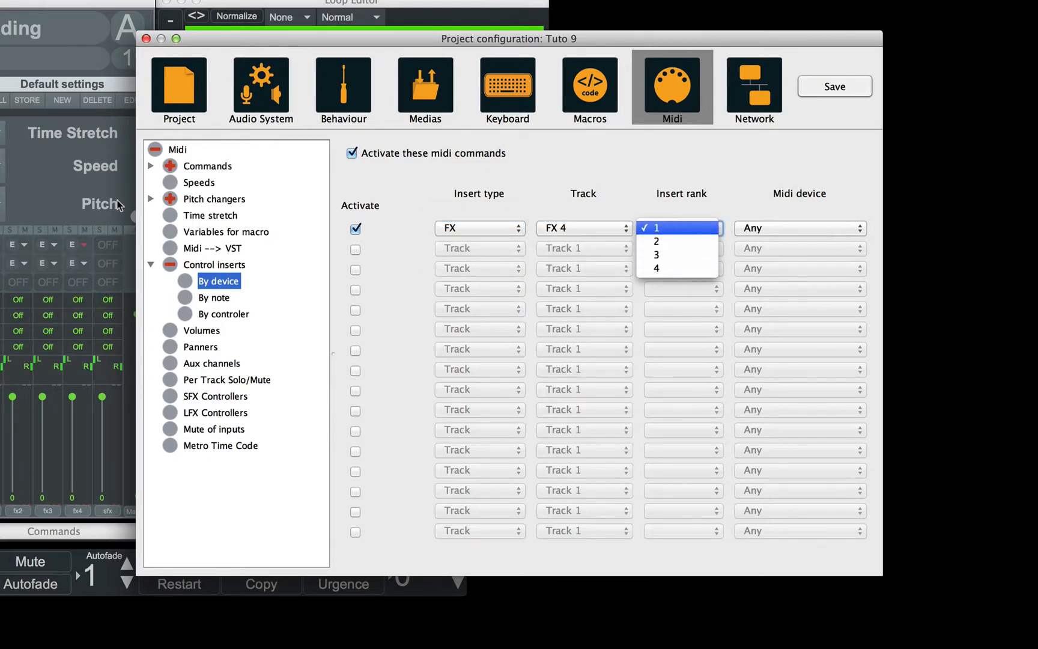
{"action": "left_click", "coordinate": [658, 228]}
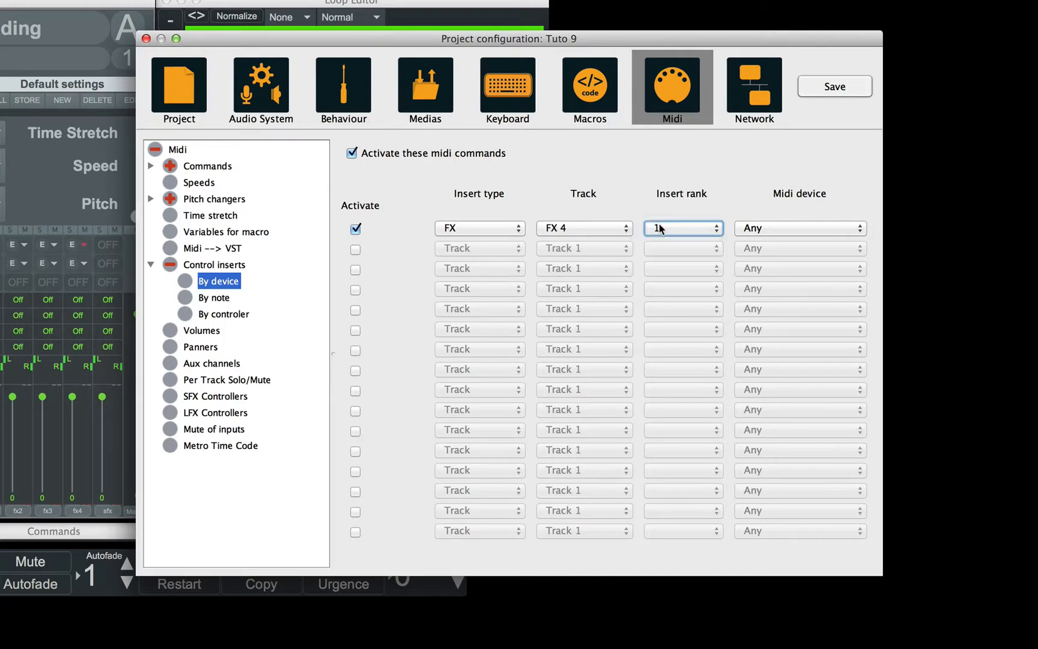
{"action": "left_click", "coordinate": [832, 86]}
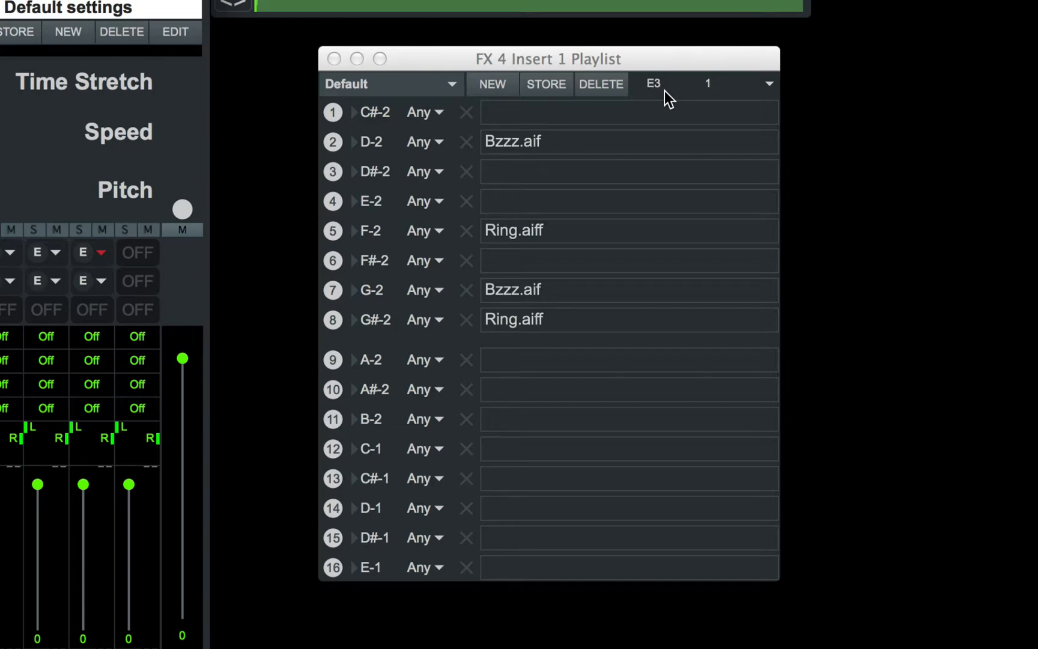
- Assign MIDI note C3 to Bzzz.aif in playlist slot 2 and D3 to Ring.aiff in slot 5
{"action": "left_click", "coordinate": [373, 142]}
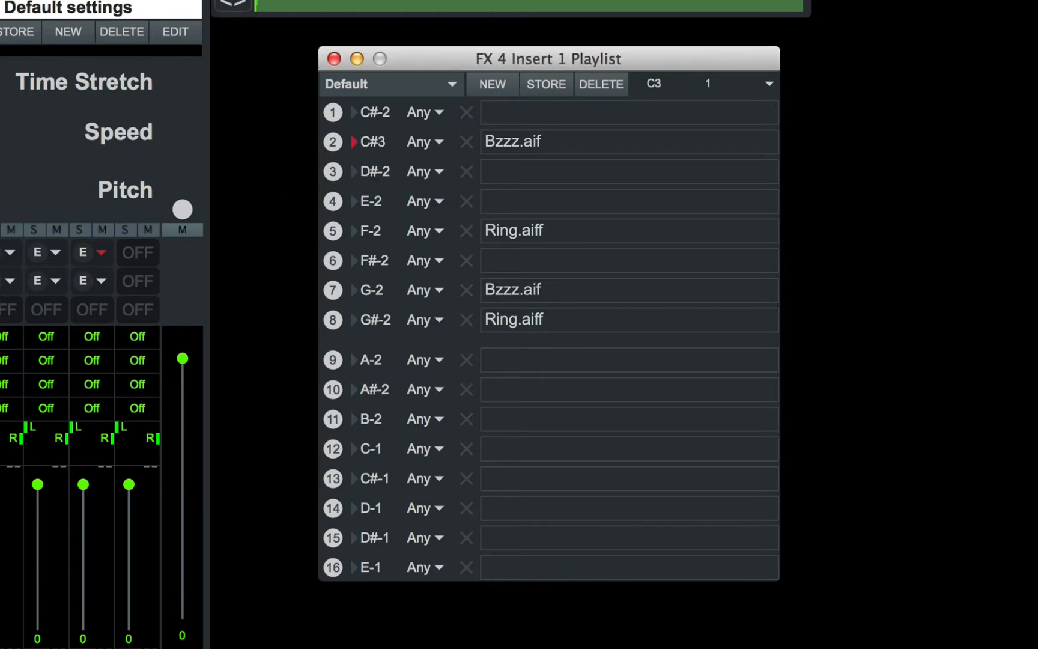
{"action": "left_click_drag", "start_coordinate": [374, 142], "coordinate": [374, 144]}
{"action": "left_click_drag", "start_coordinate": [374, 229], "coordinate": [374, 230]}
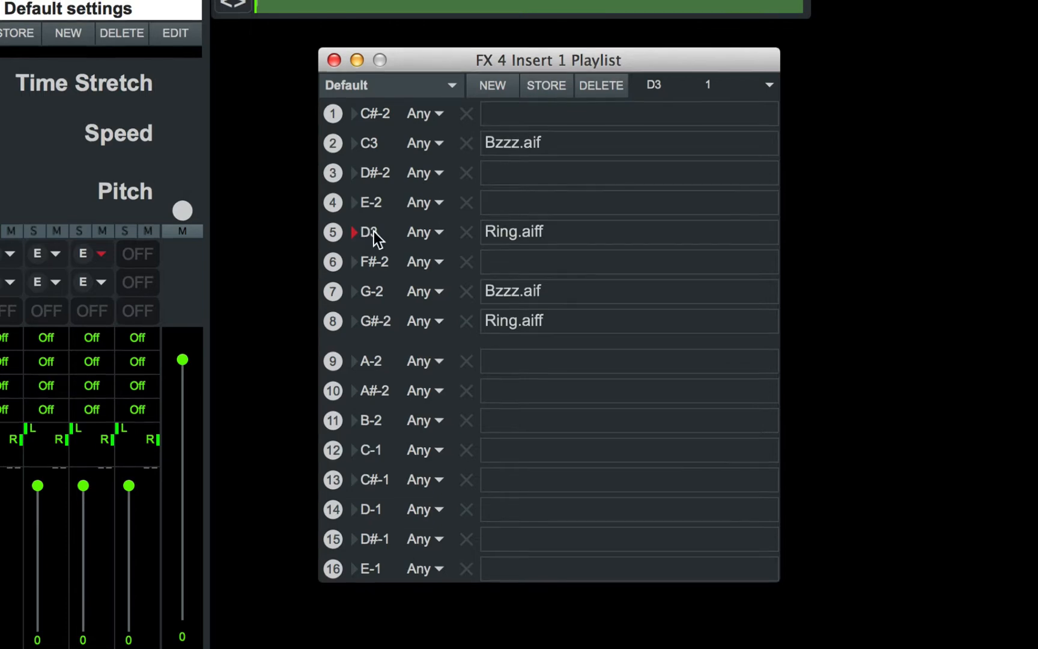